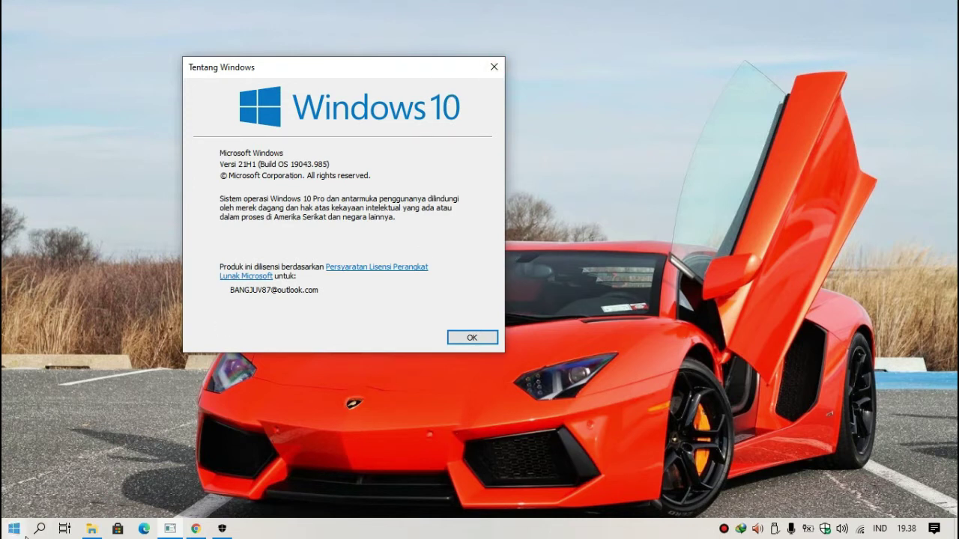
click(3, 527)
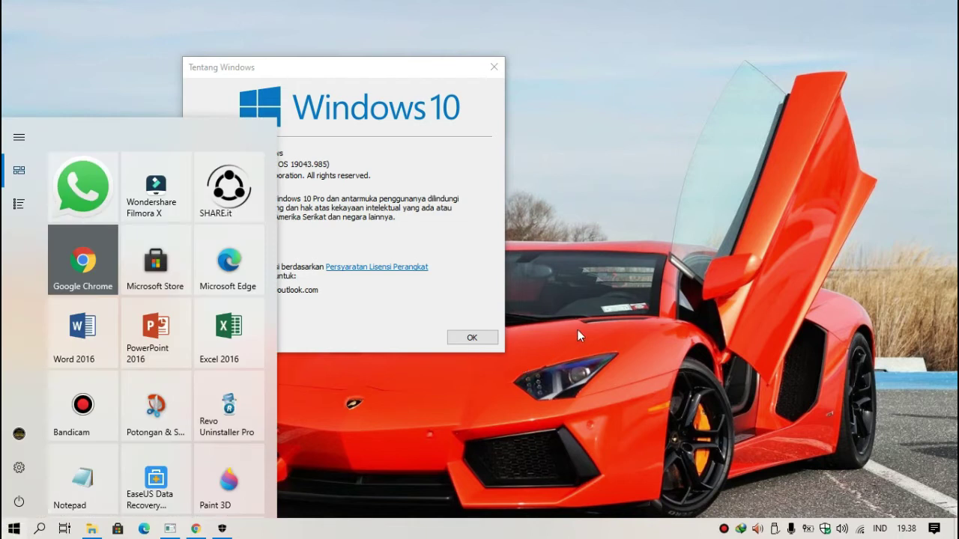
click(653, 177)
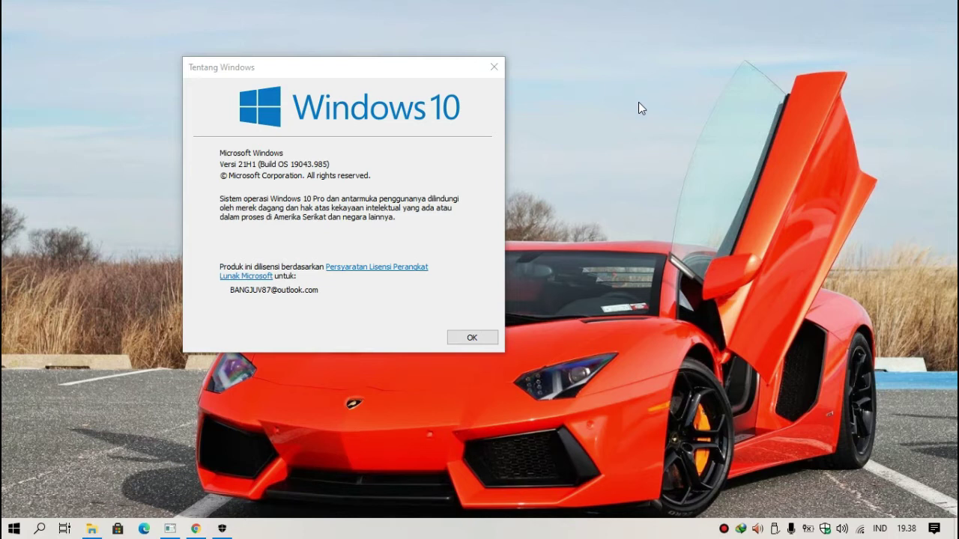
Step: Bring up the Windows Security window and arrange it side by side with the About Windows dialog
click(222, 529)
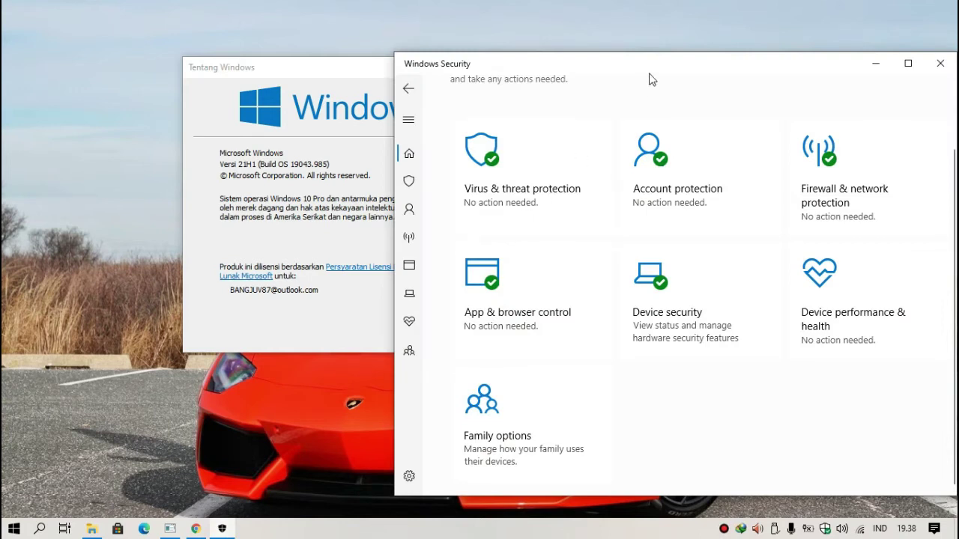
drag(653, 67, 638, 55)
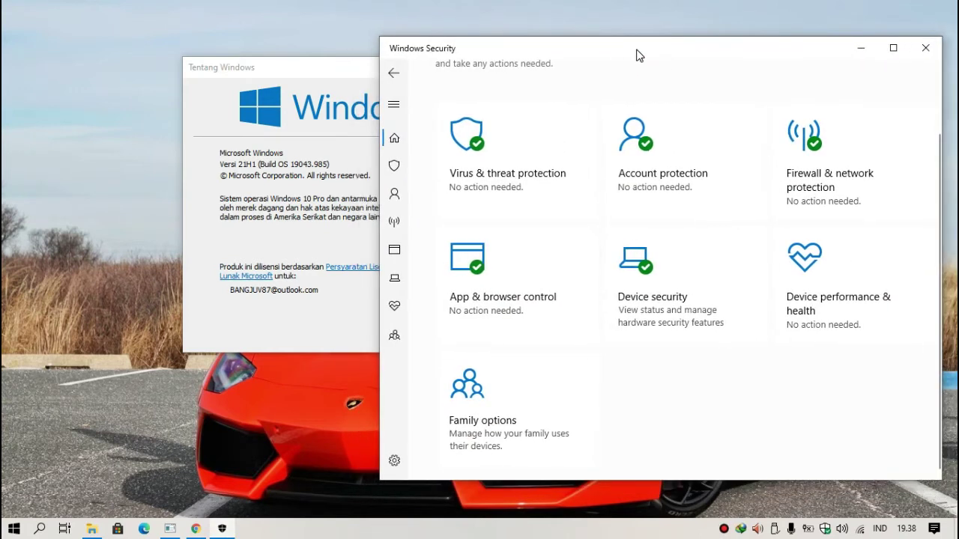
drag(355, 64, 205, 53)
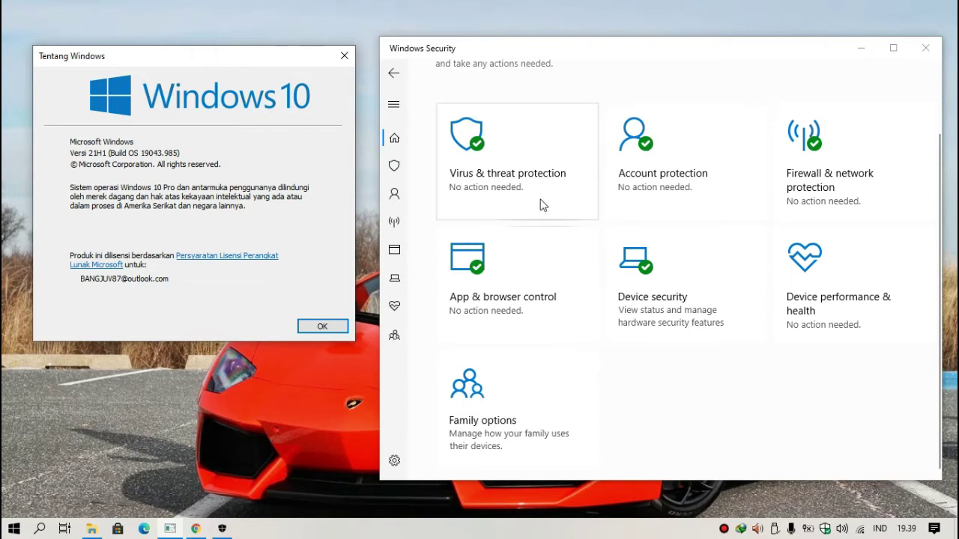
right_click(242, 380)
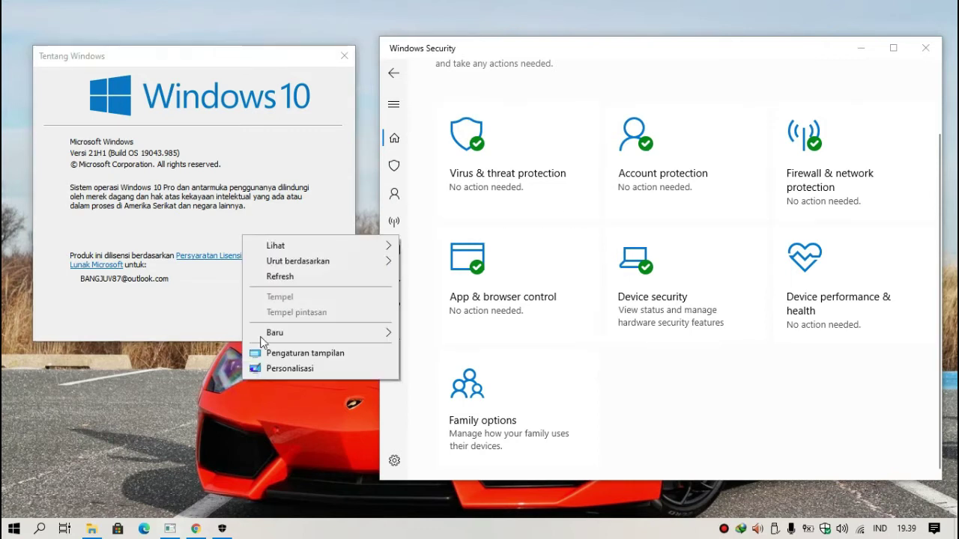
click(278, 277)
click(626, 50)
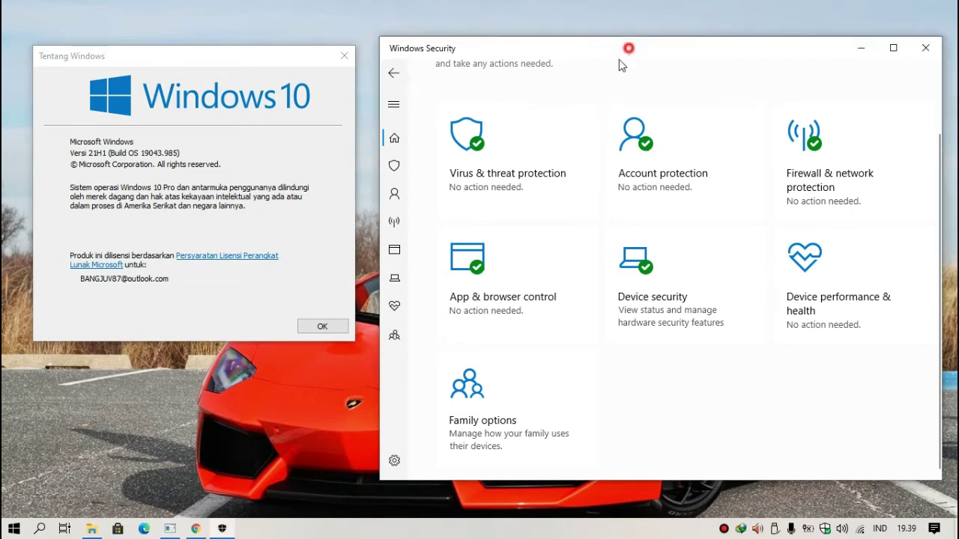
mouse_move(628, 48)
mouse_down()
mouse_move(615, 40)
mouse_move(624, 38)
mouse_up()
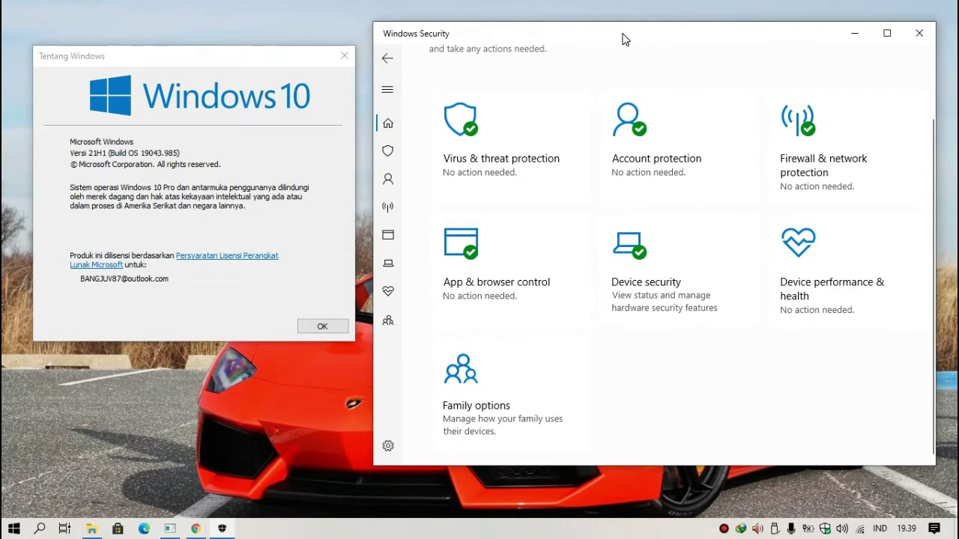
right_click(112, 419)
click(138, 324)
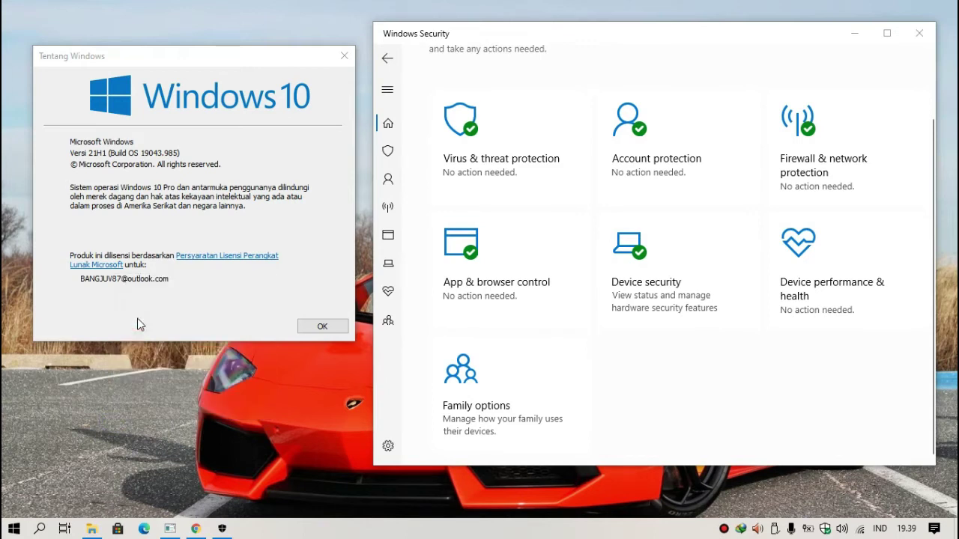
Step: Open the properties of This PC from File Explorer and review the device and Windows specifications
right_click(42, 171)
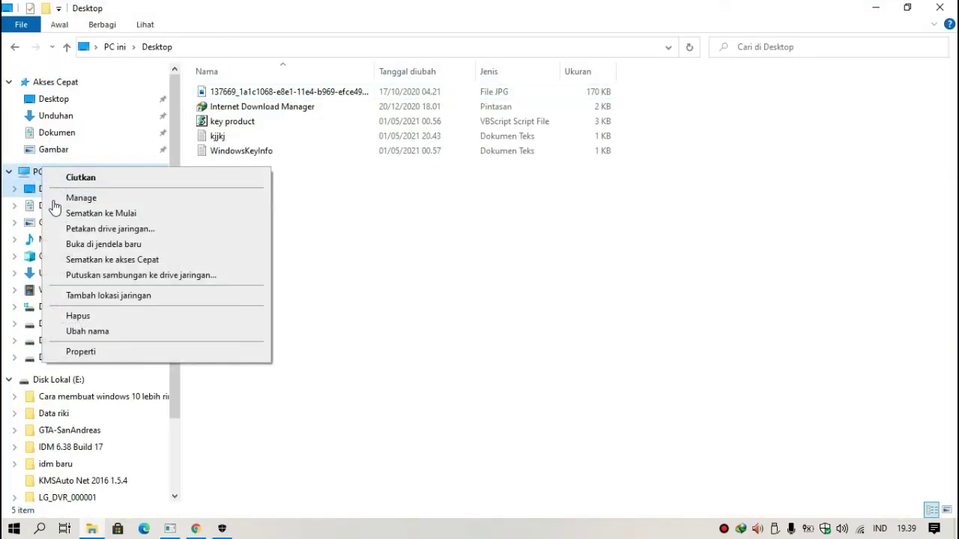
click(81, 352)
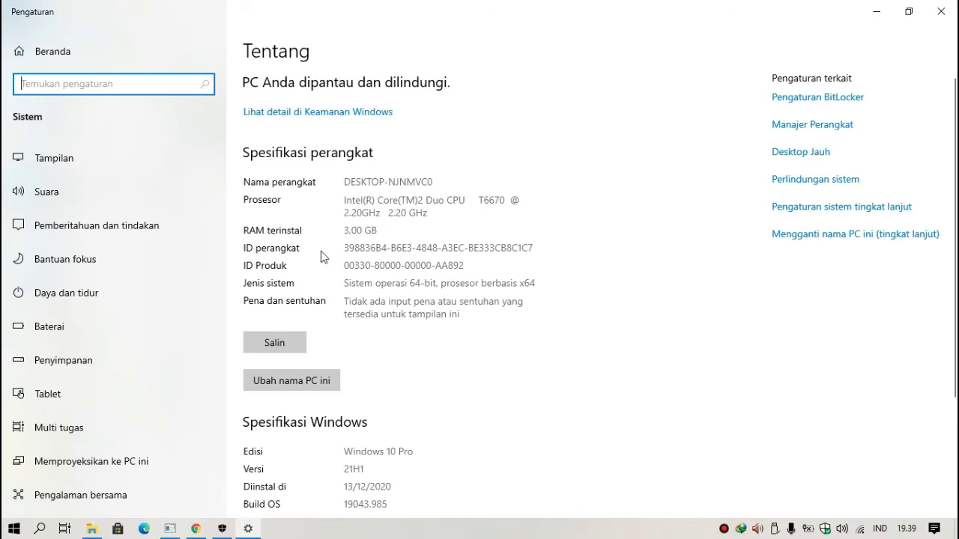
scroll(421, 233, down, 1)
scroll(420, 232, down, 3)
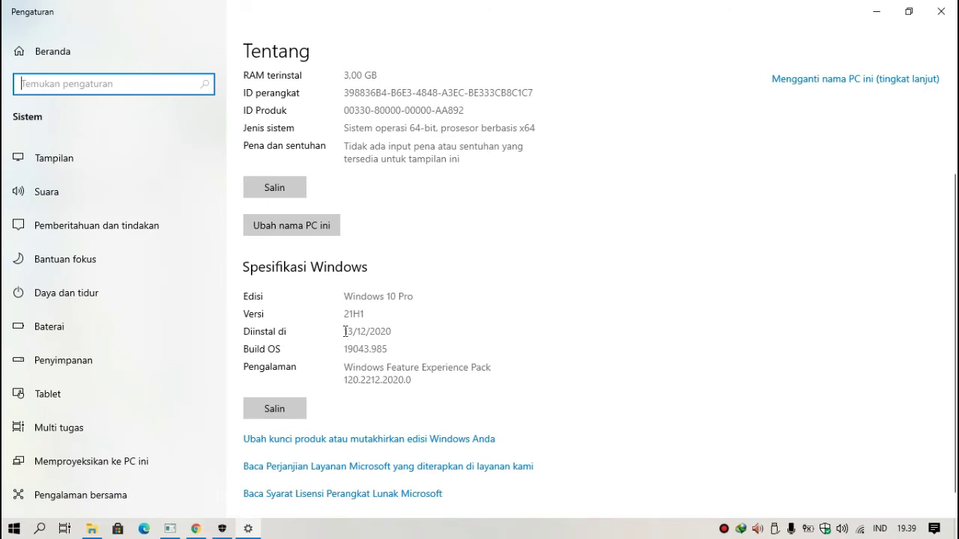
scroll(439, 335, down, 1)
scroll(442, 335, up, 3)
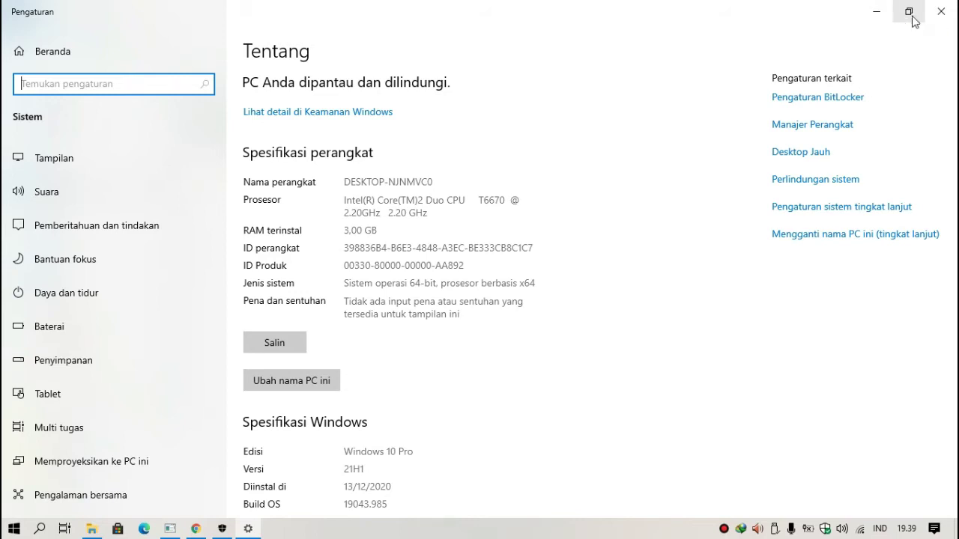
Step: Restore the Settings window to a smaller size, close File Explorer behind it, and reposition Settings over the desktop
click(910, 16)
click(941, 7)
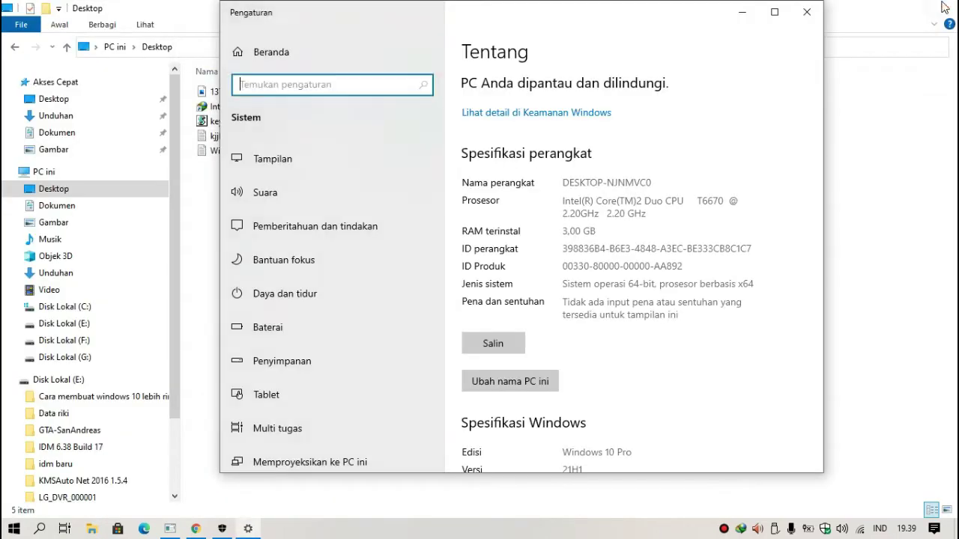
drag(619, 16, 591, 52)
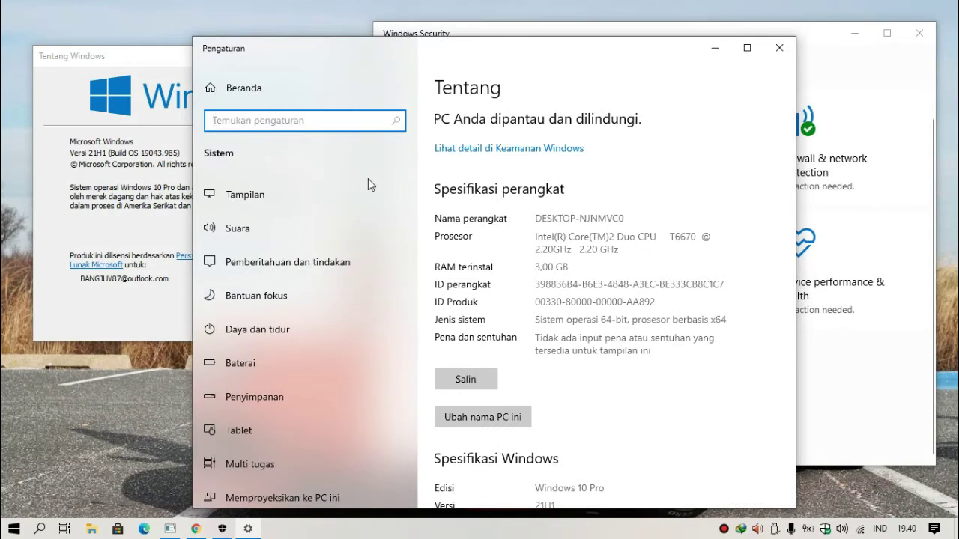
right_click(57, 426)
click(93, 326)
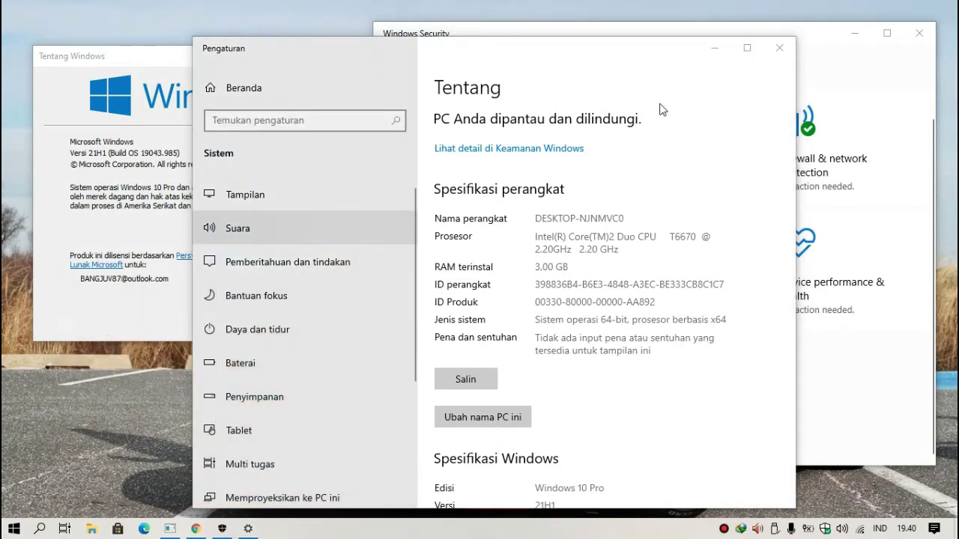
Step: Maximize Settings and check the Windows Update status under Update & Security
click(743, 51)
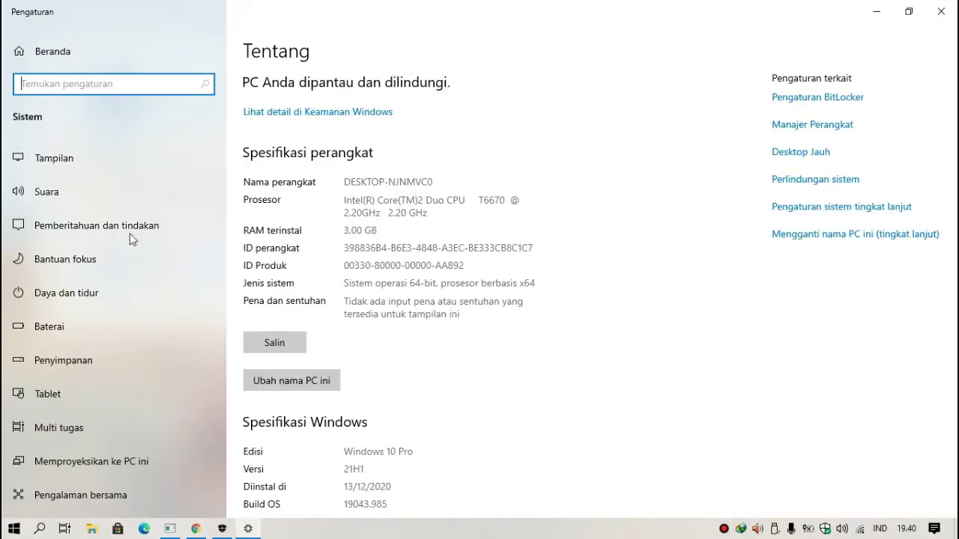
click(54, 60)
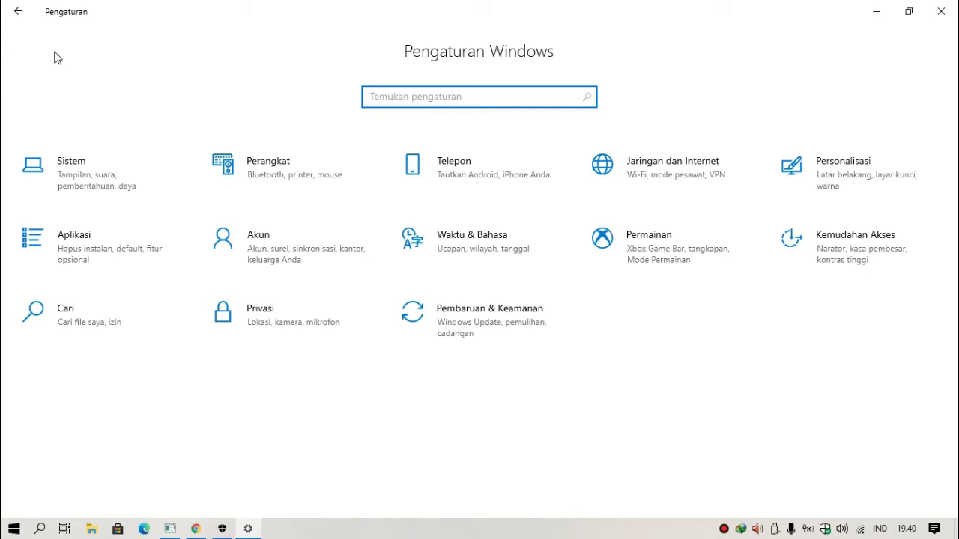
click(83, 47)
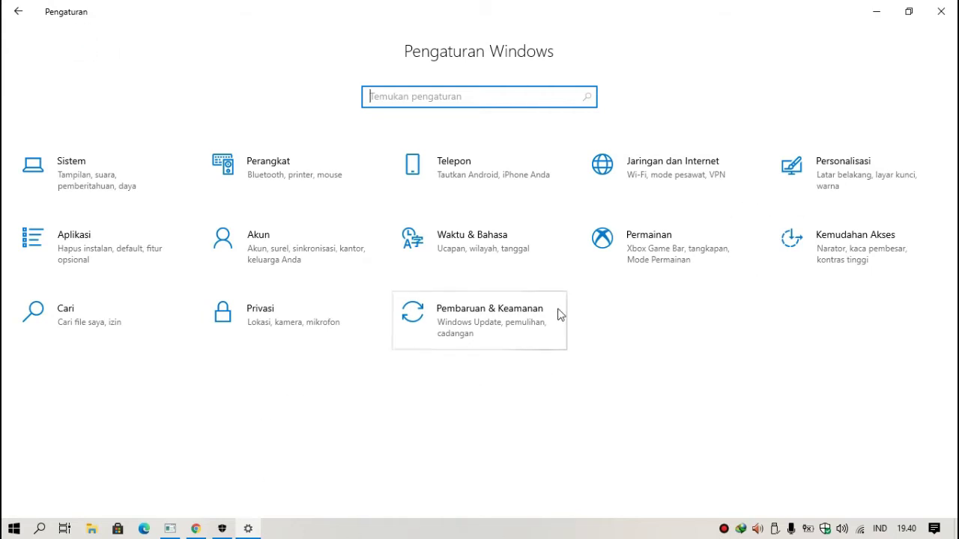
click(433, 323)
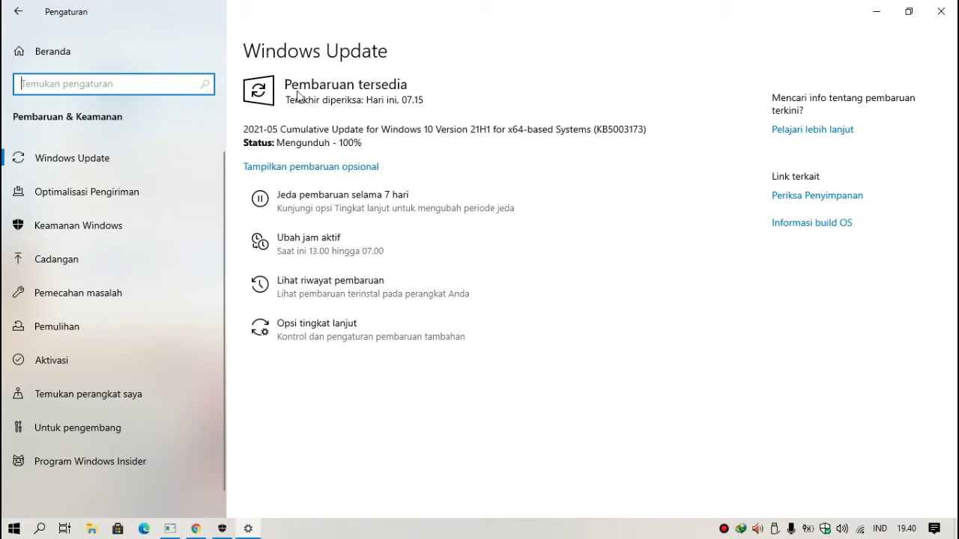
click(32, 15)
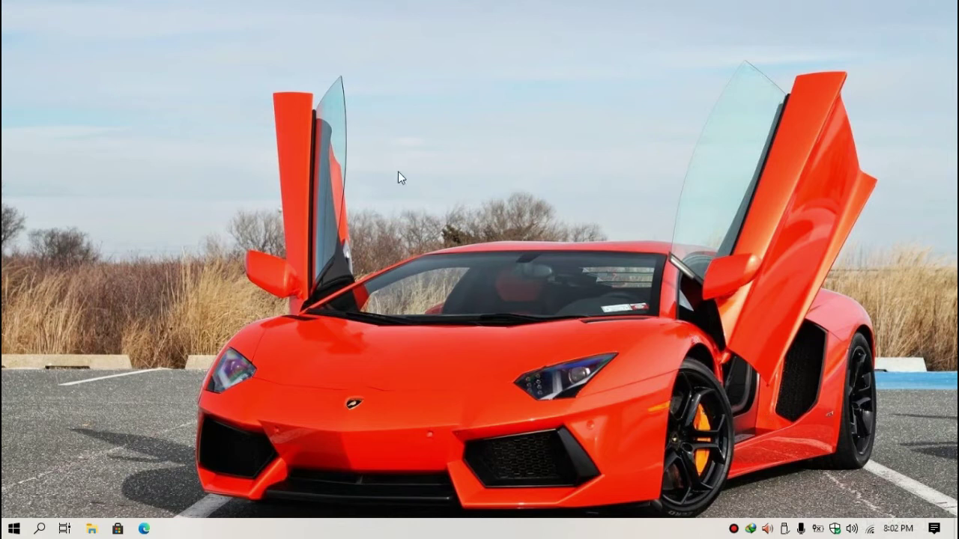
Step: Open Settings and view the Date & time and Region pages under Time & Language
click(18, 529)
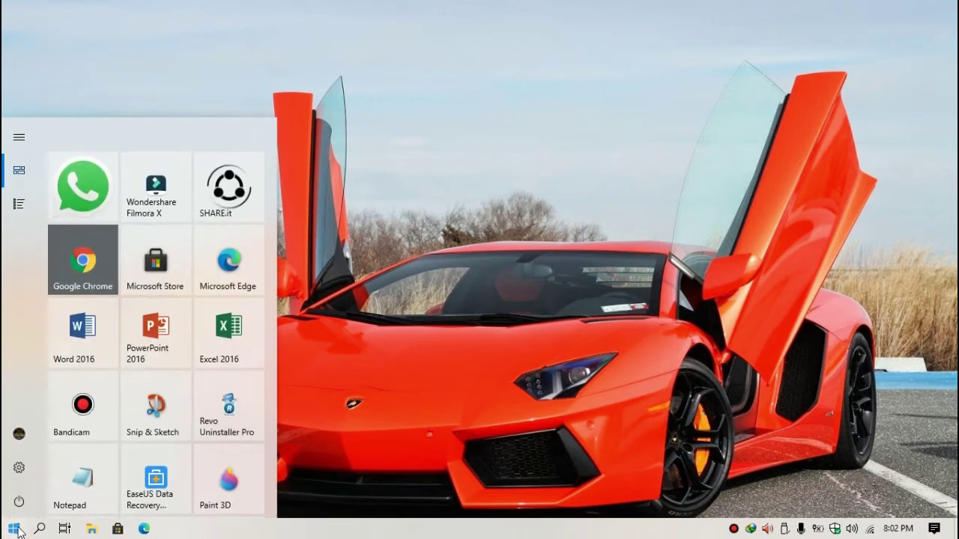
mouse_move(23, 469)
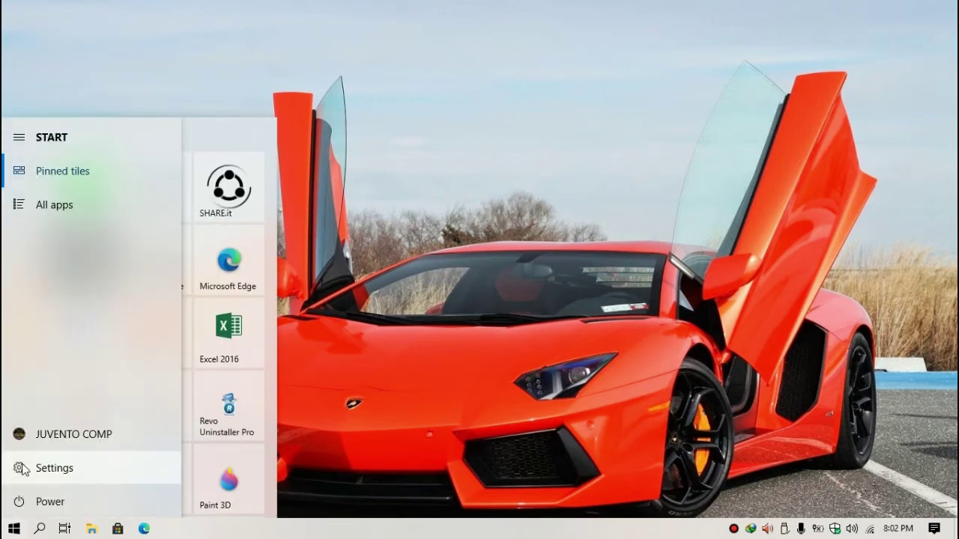
click(23, 469)
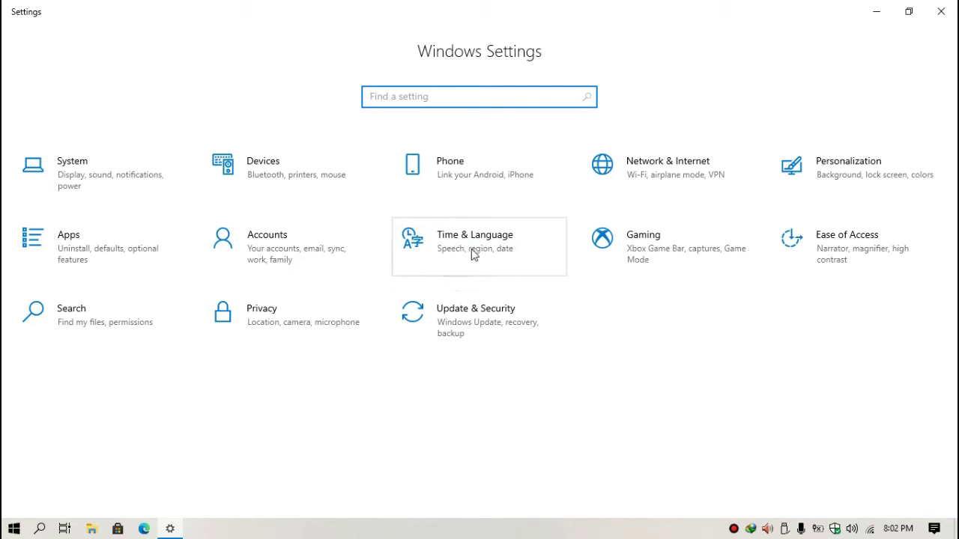
click(493, 248)
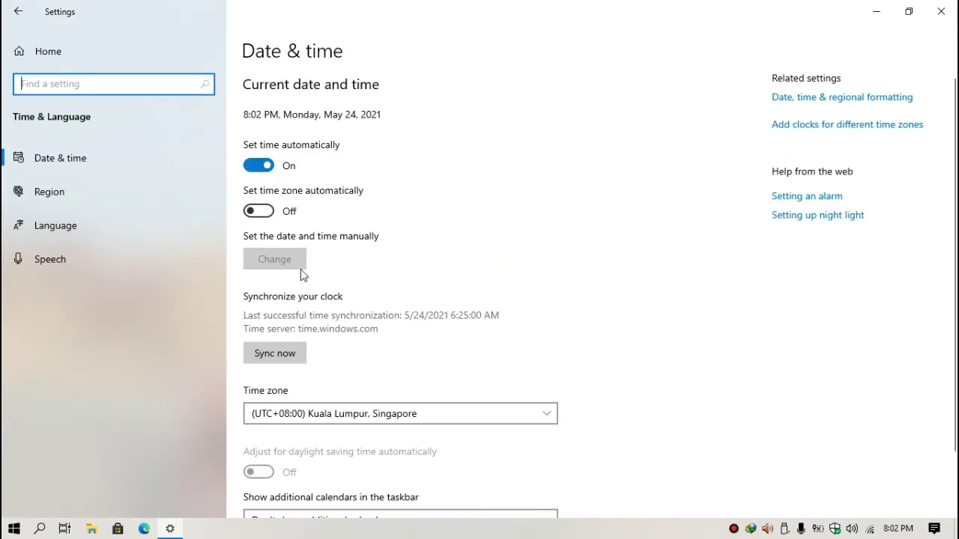
click(57, 199)
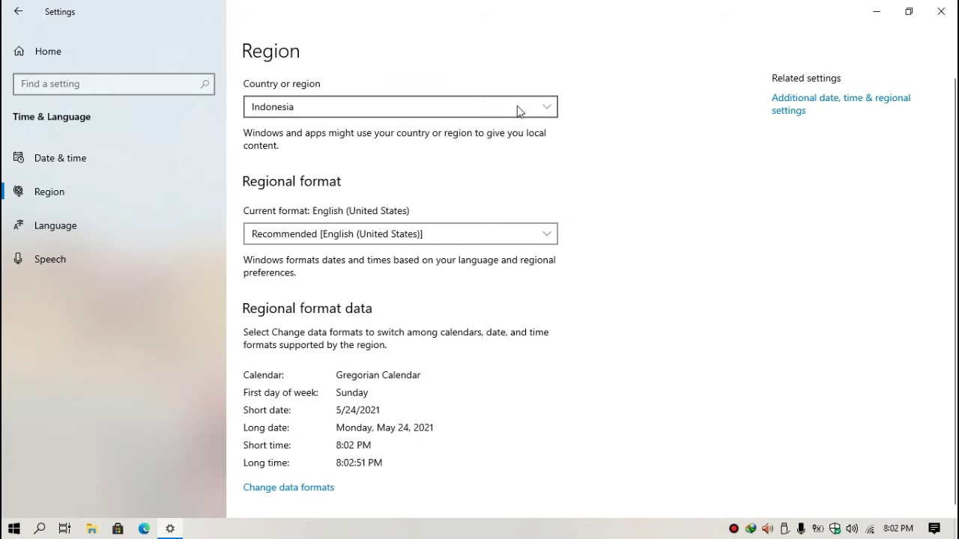
Step: From the Language page, start adding a preferred language and search the available languages for "indonesia"
click(69, 234)
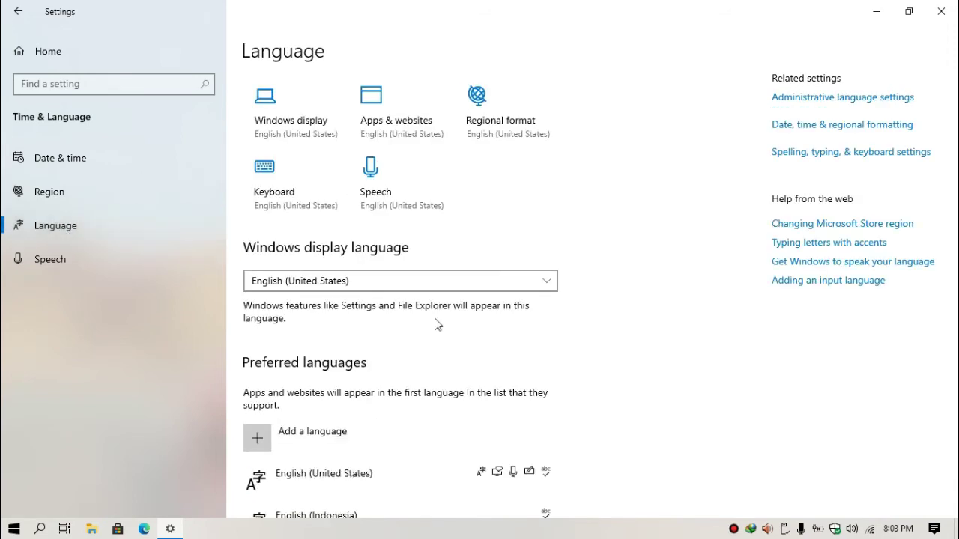
scroll(451, 320, down, 1)
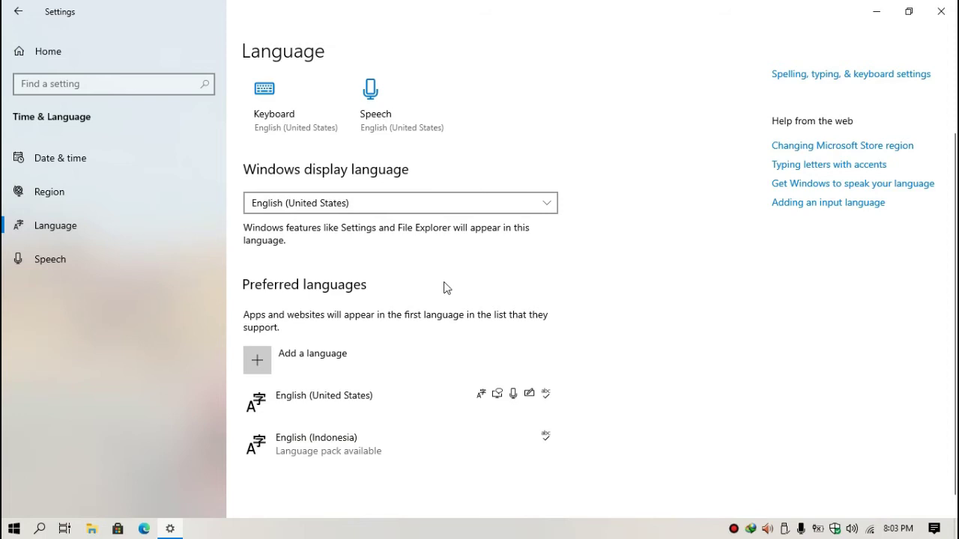
click(261, 365)
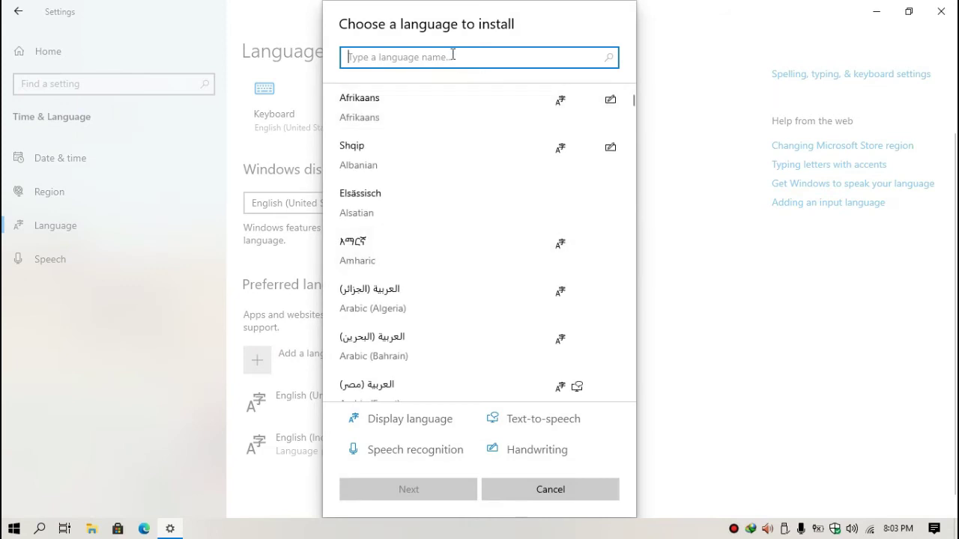
click(452, 56)
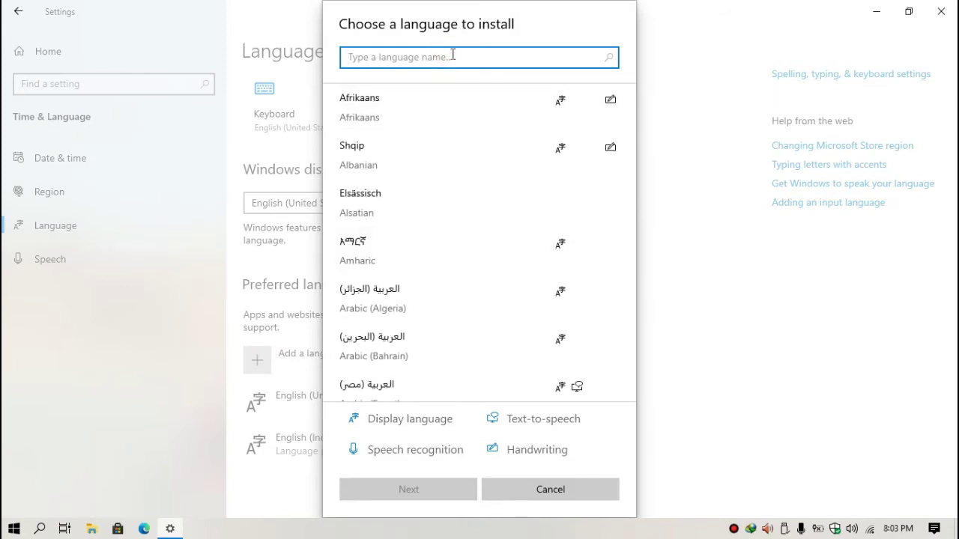
text(ind)
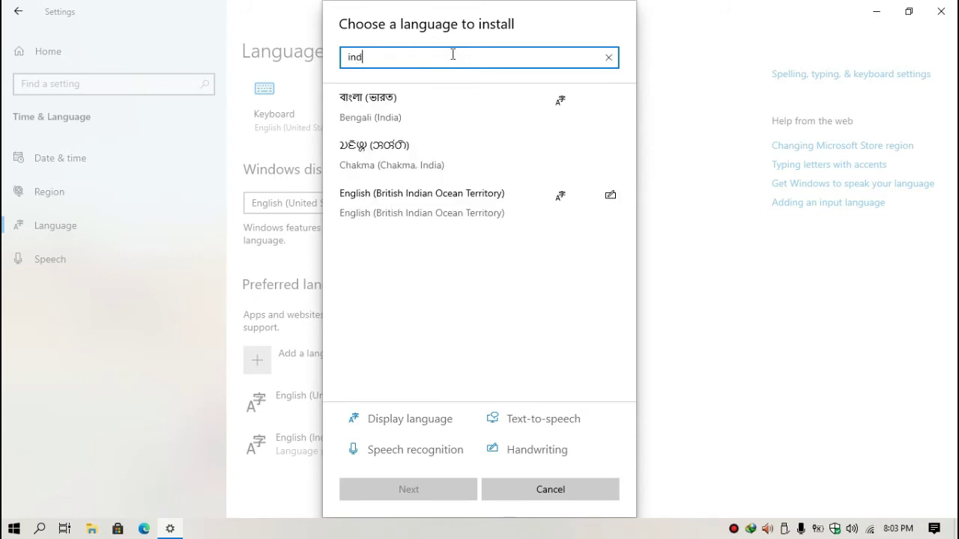
text(onesia)
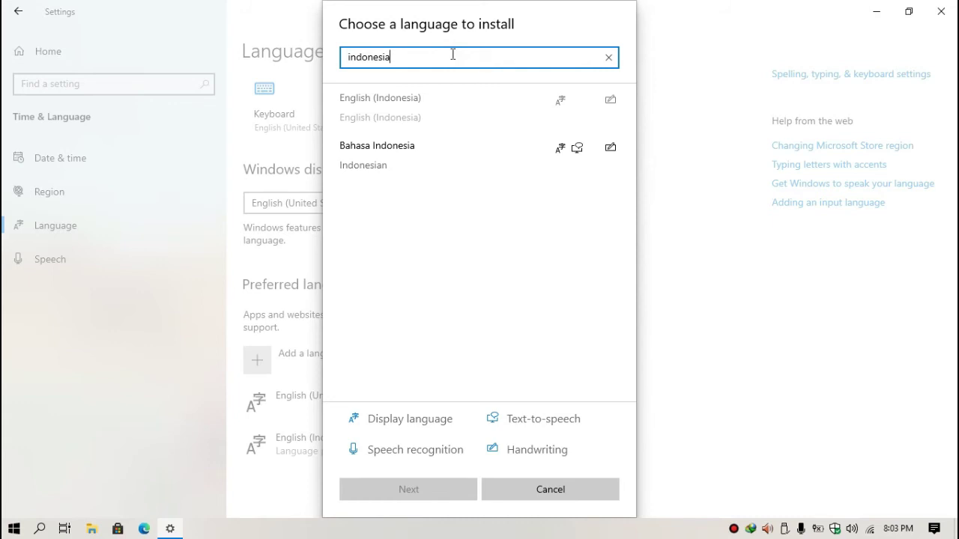
Step: Select Bahasa Indonesia and install it with its language pack, text-to-speech and handwriting features
click(395, 160)
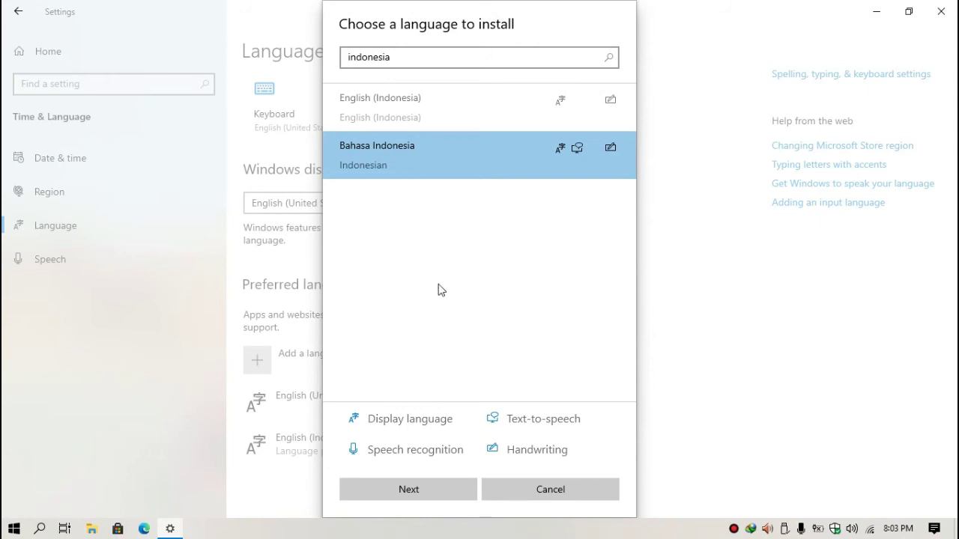
click(431, 491)
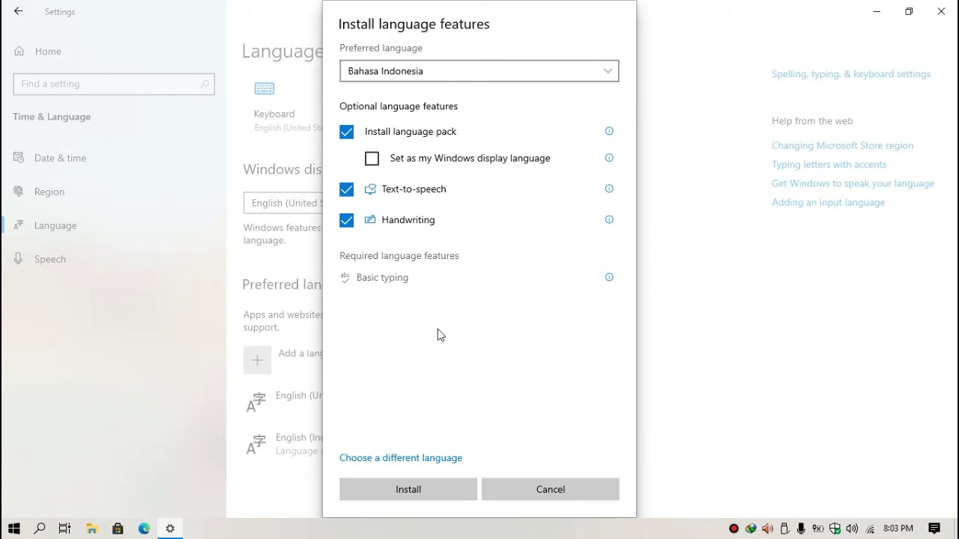
click(416, 492)
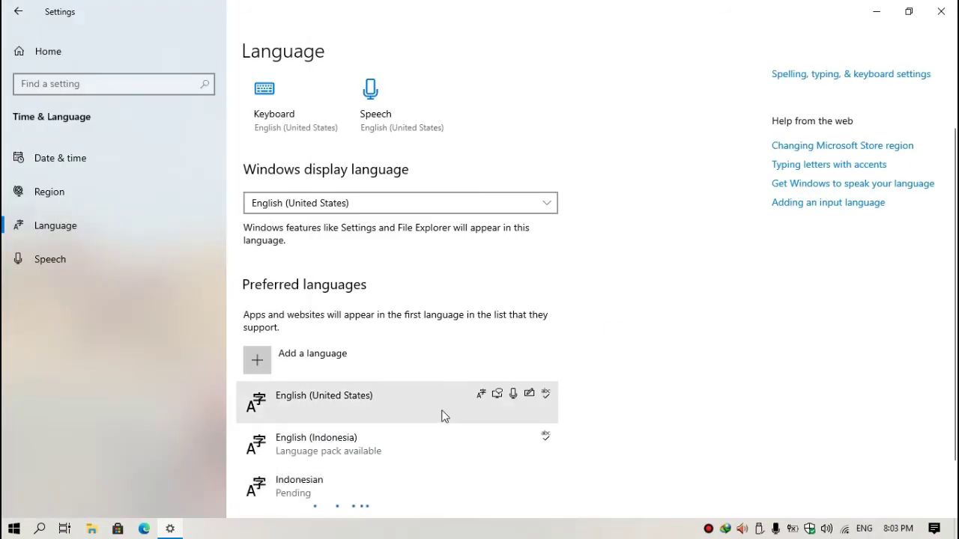
Step: Open Delivery Optimization under Update & Security and allow downloads from PCs on the local network and PCs on the Internet
scroll(442, 414, down, 2)
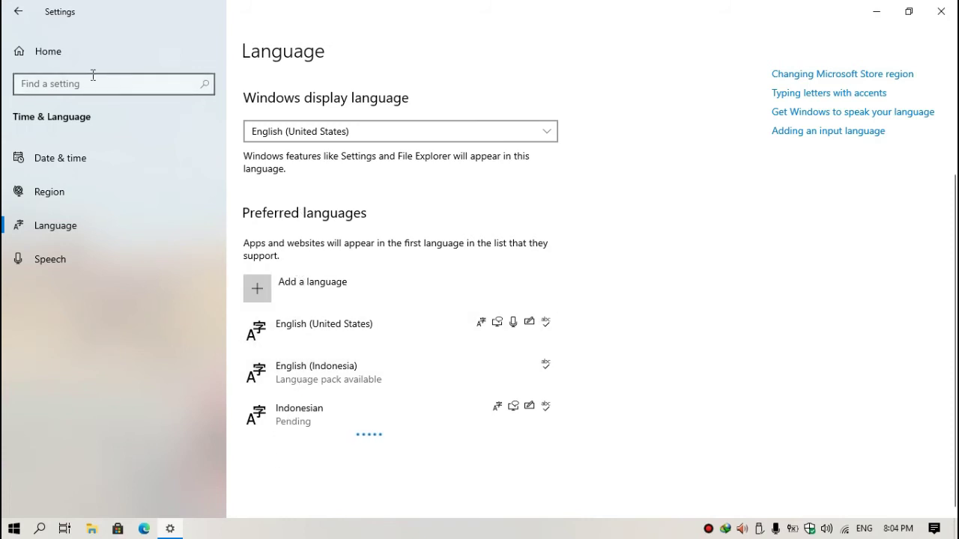
click(53, 55)
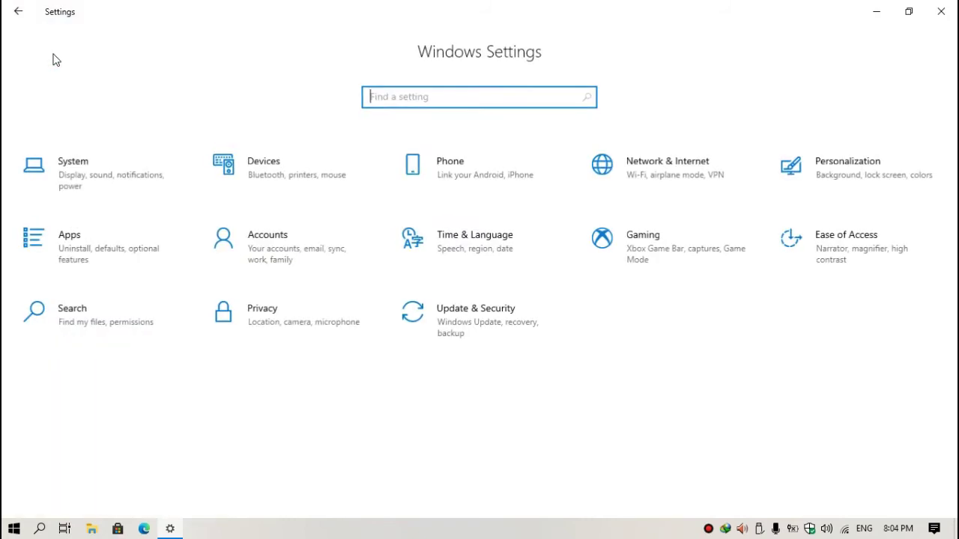
click(472, 330)
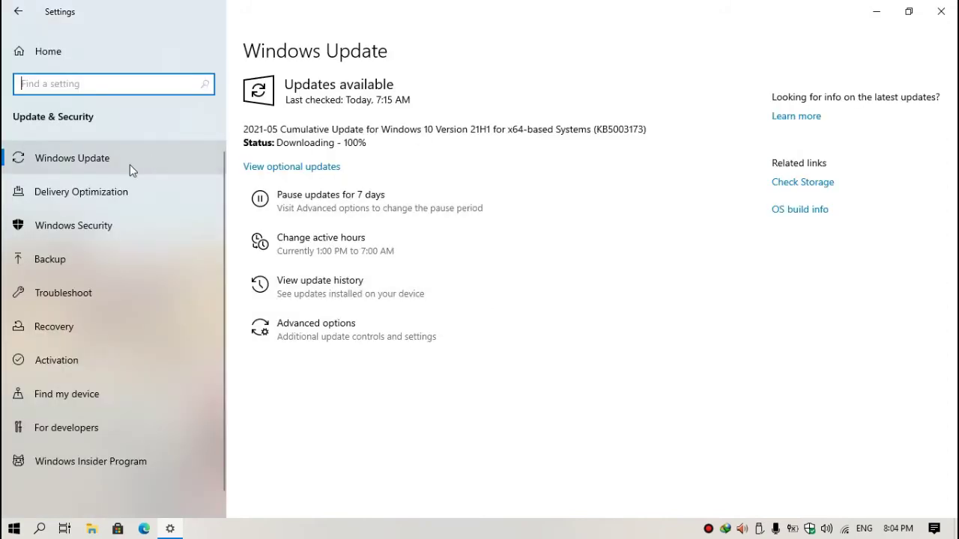
click(98, 198)
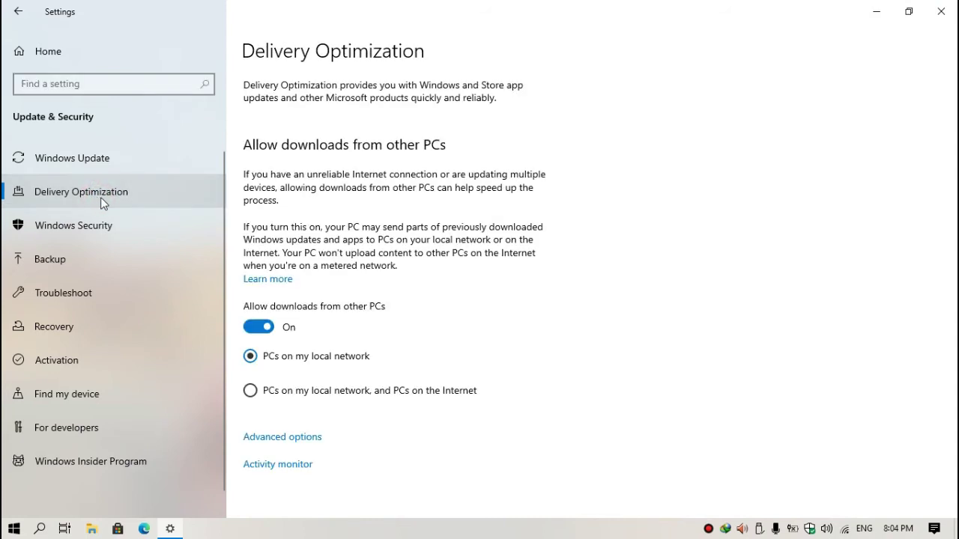
click(292, 397)
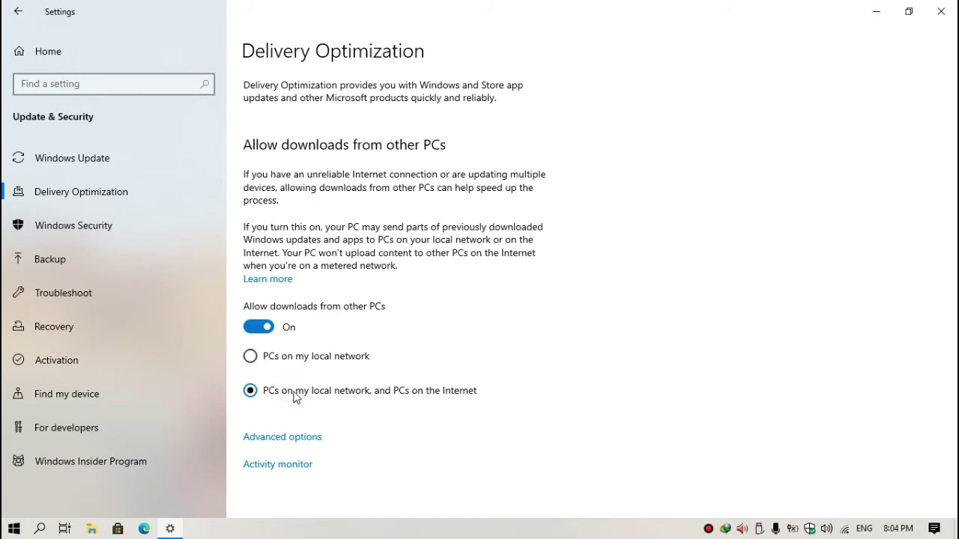
Step: In Delivery Optimization's advanced options, limit download bandwidth by percentage of measured bandwidth: 100% in the background and 5% in the foreground
click(294, 445)
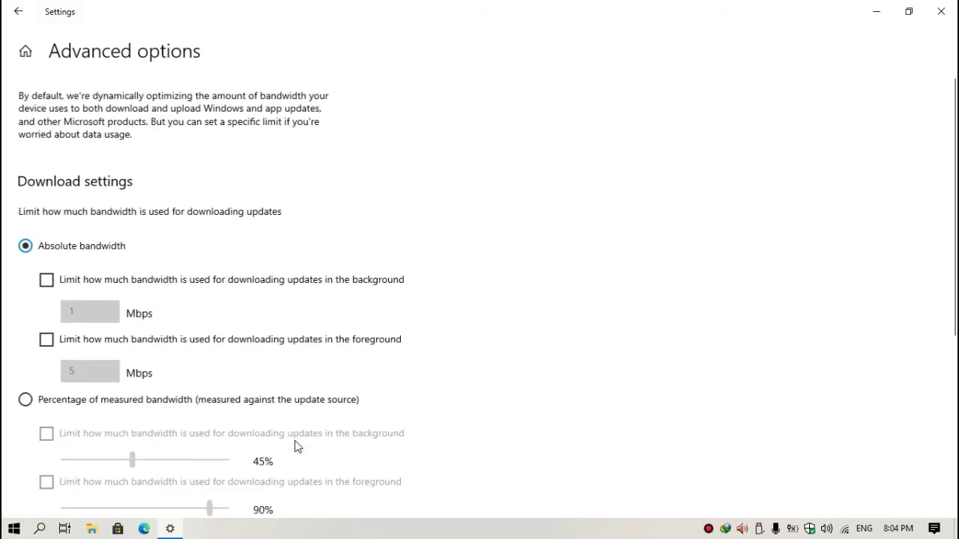
scroll(296, 363, down, 4)
scroll(300, 349, up, 2)
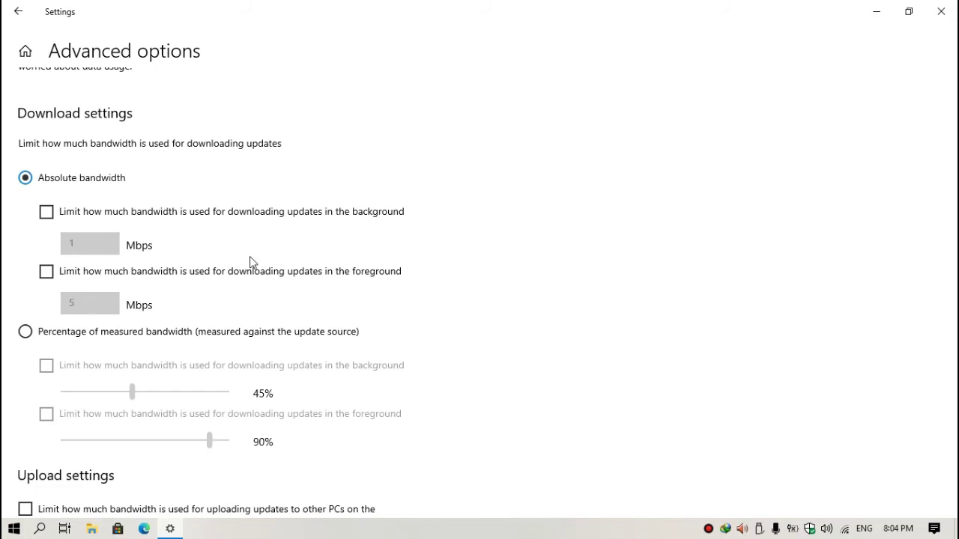
scroll(251, 259, down, 2)
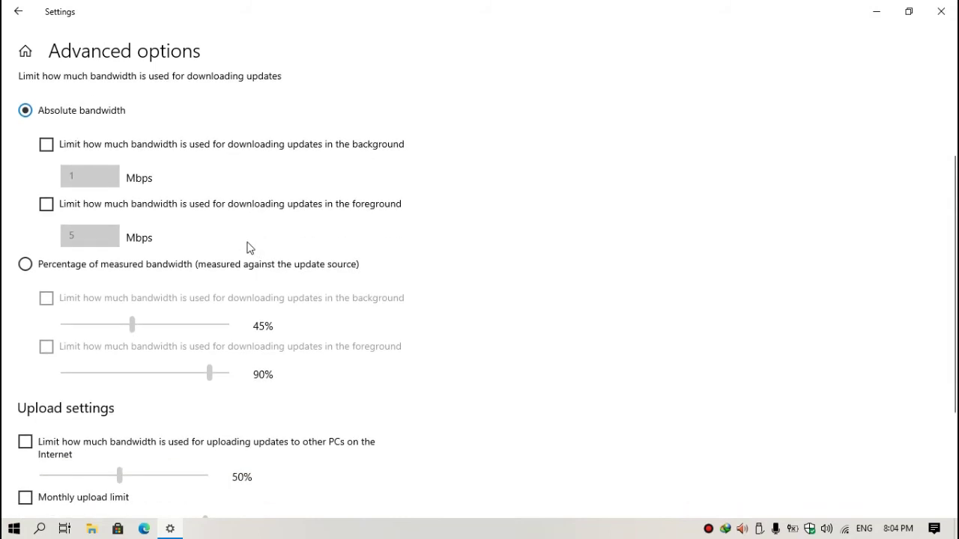
scroll(250, 247, down, 2)
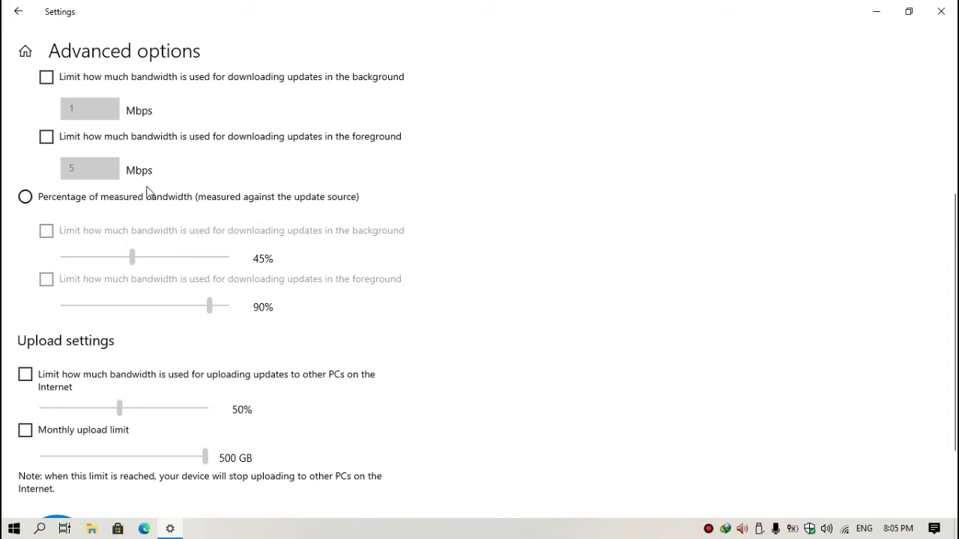
click(26, 200)
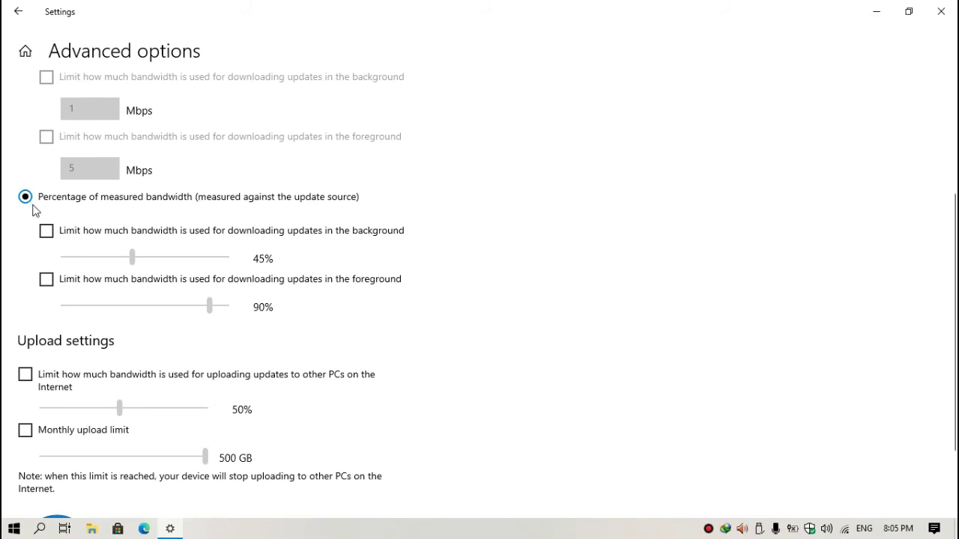
click(45, 233)
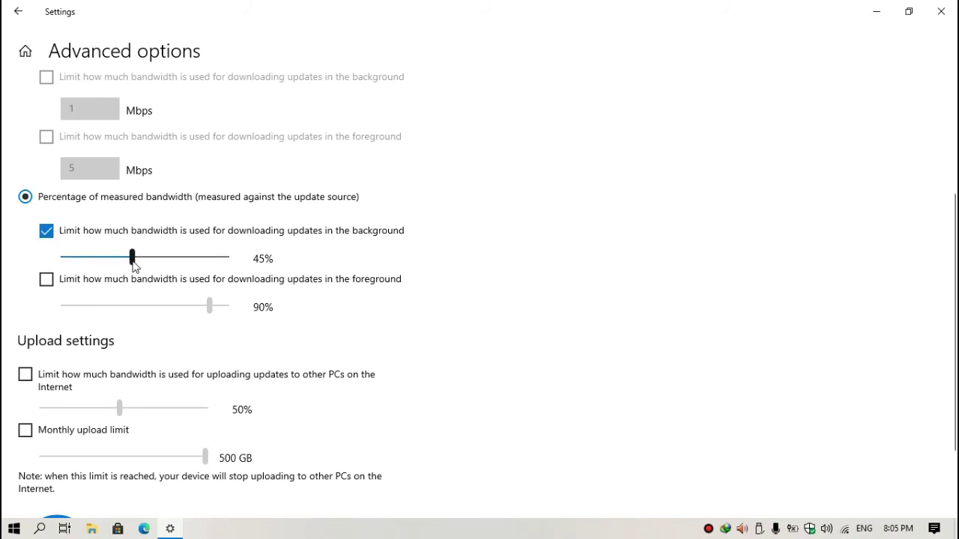
drag(131, 262, 259, 274)
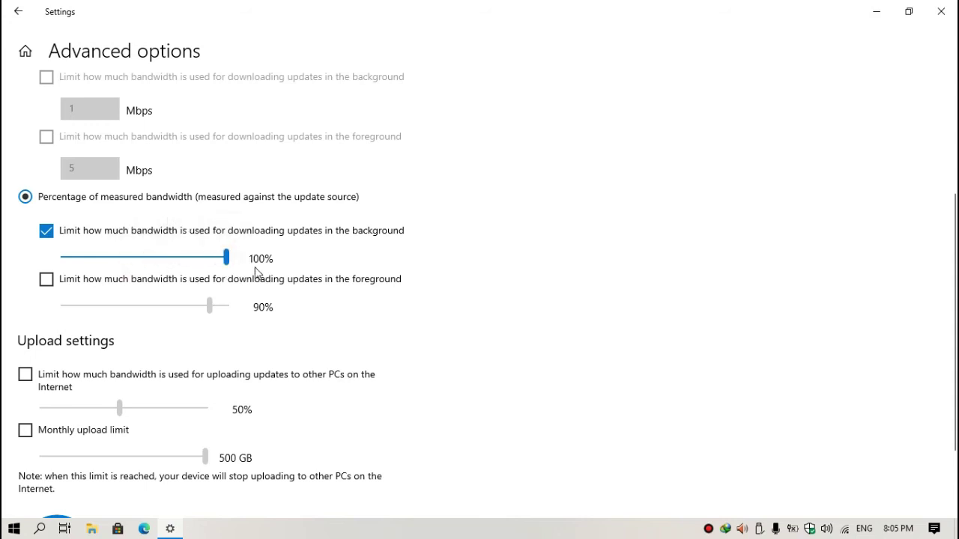
click(47, 282)
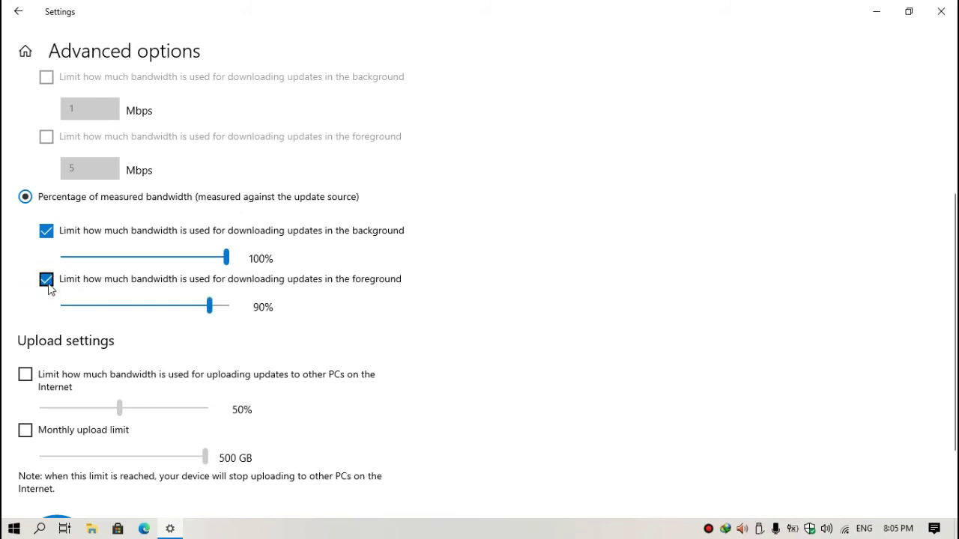
drag(205, 310, 45, 305)
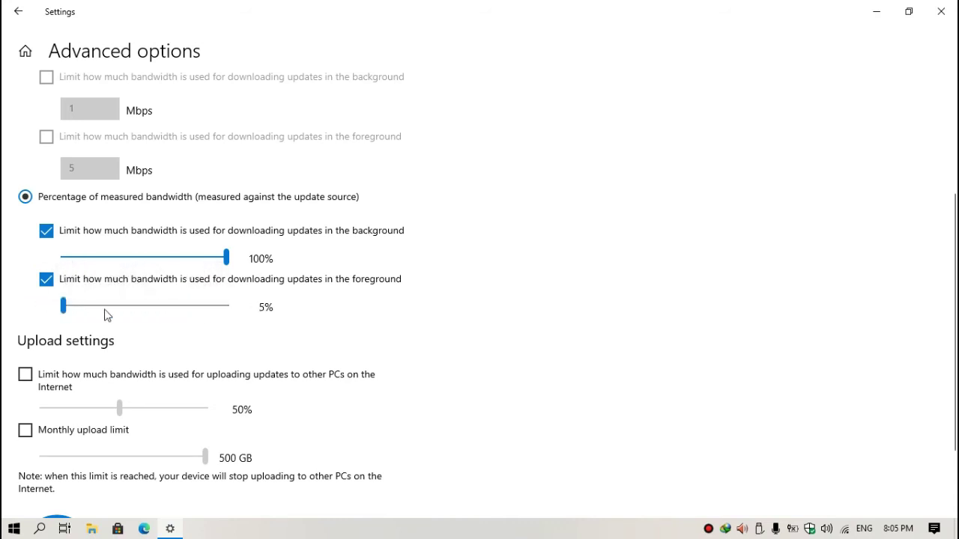
Step: Enable the bandwidth limit for uploading updates to other PCs, set it to 100%, and return to the Delivery Optimization page
scroll(137, 319, down, 2)
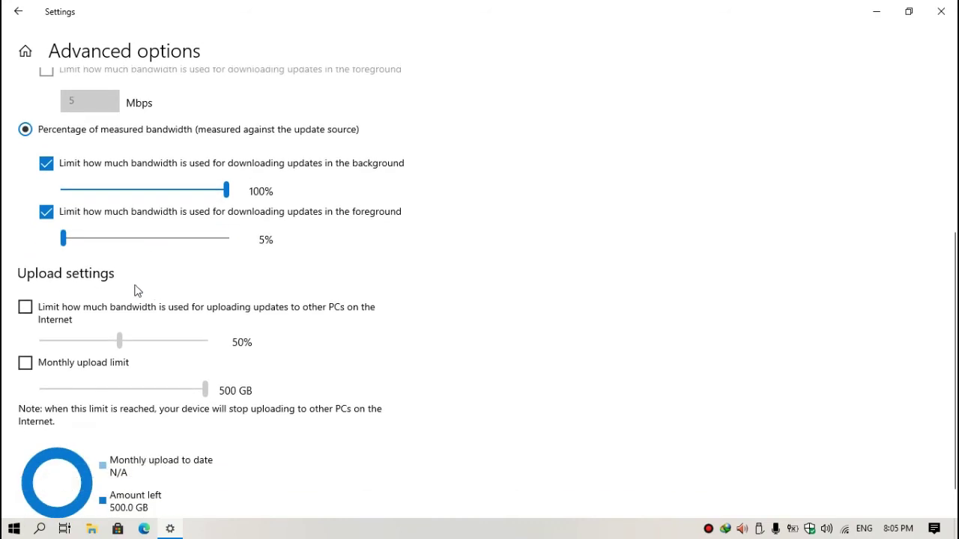
click(25, 308)
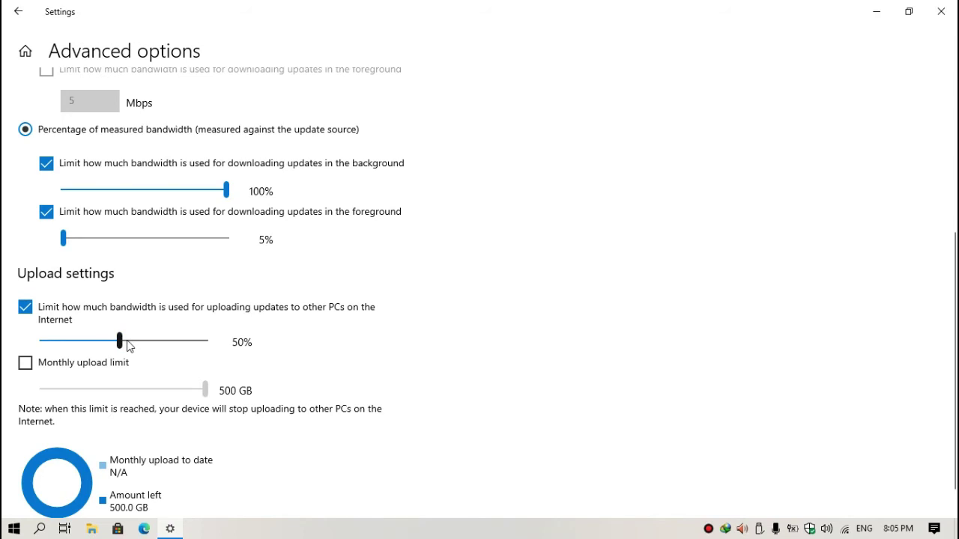
drag(119, 340, 216, 343)
scroll(313, 315, up, 2)
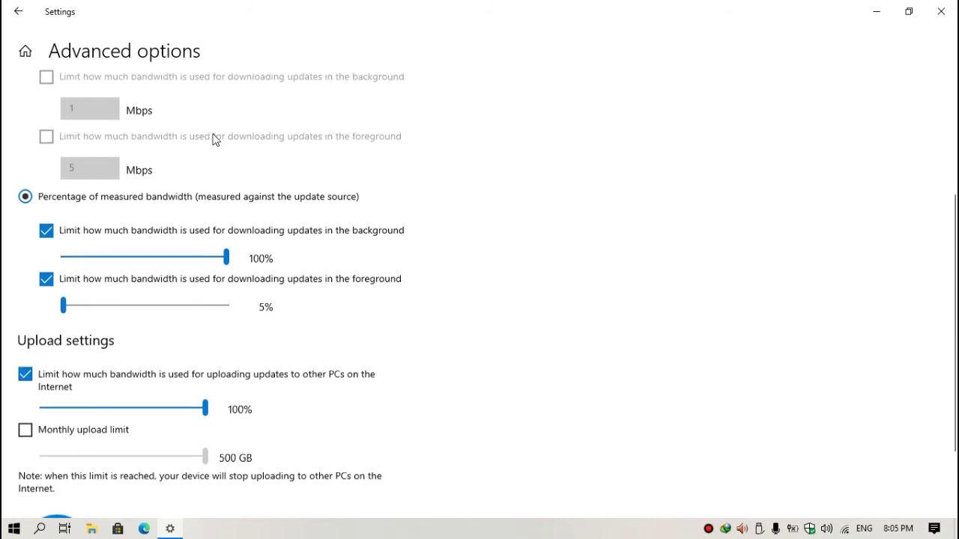
click(16, 13)
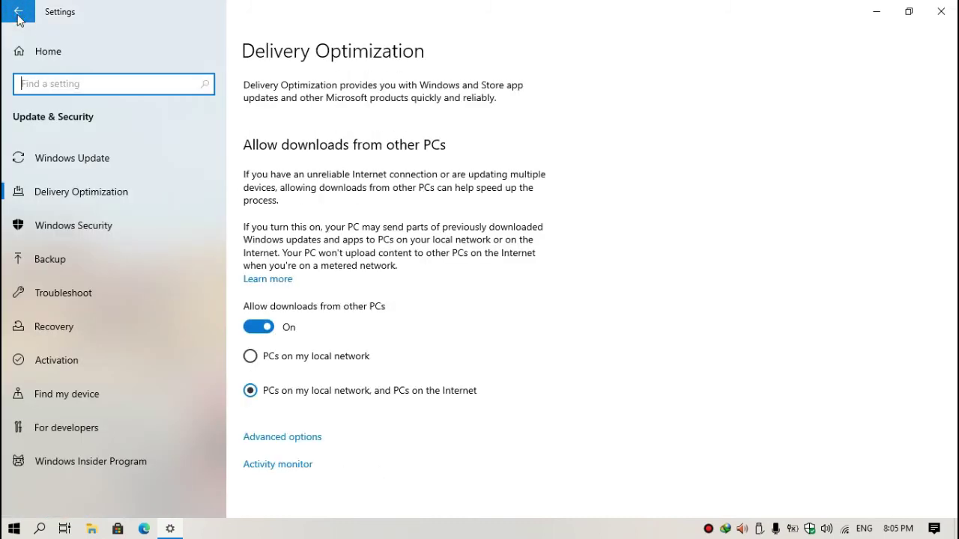
Step: On the Language page under Time & Language, move Indonesian to the first place among the preferred languages
click(49, 58)
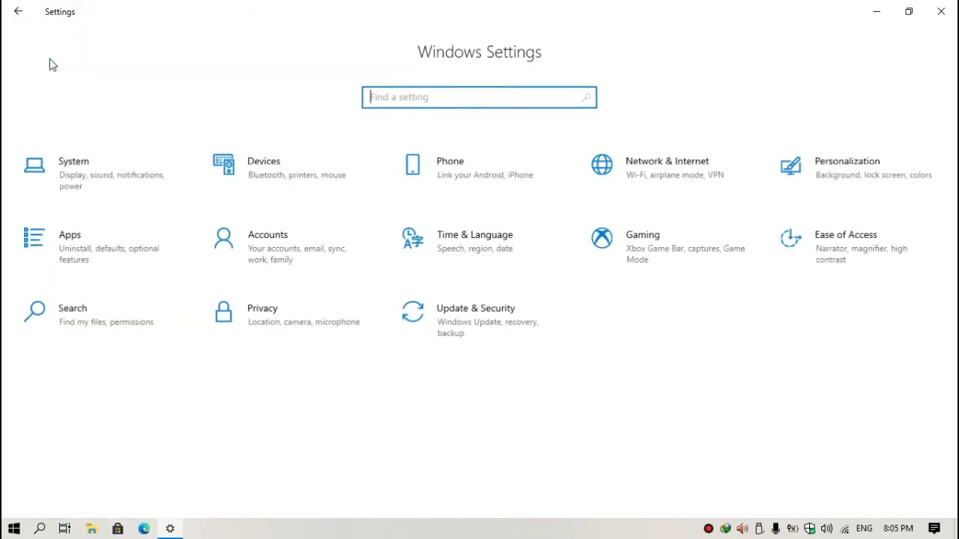
click(466, 250)
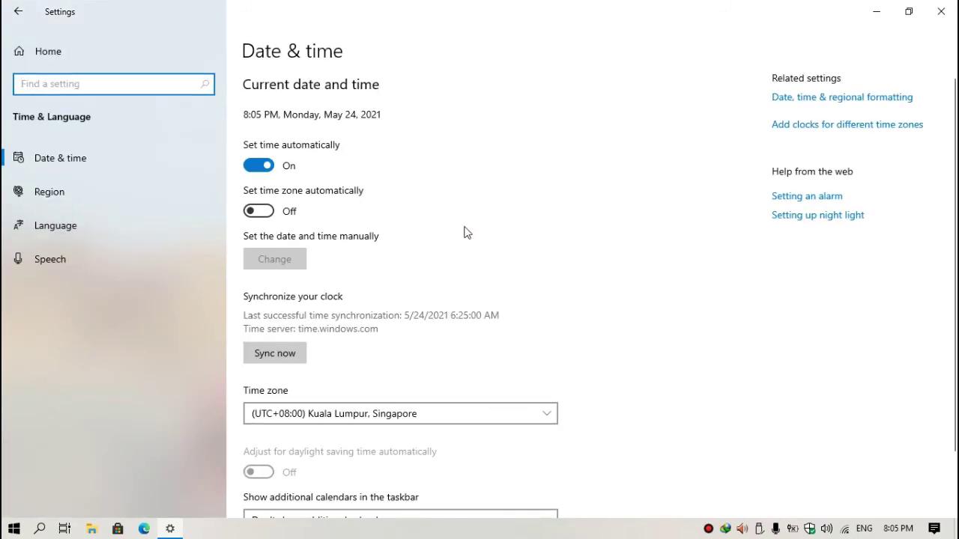
click(76, 230)
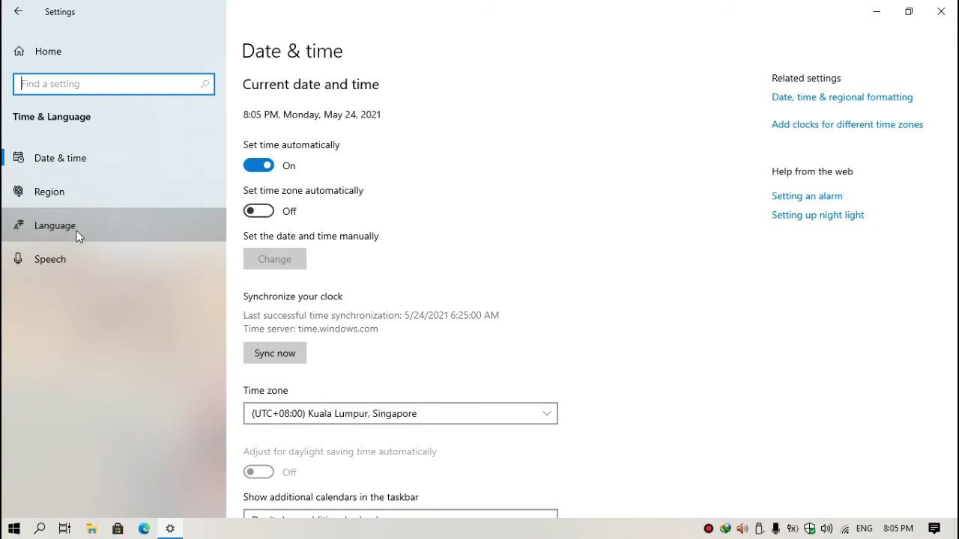
scroll(337, 251, down, 2)
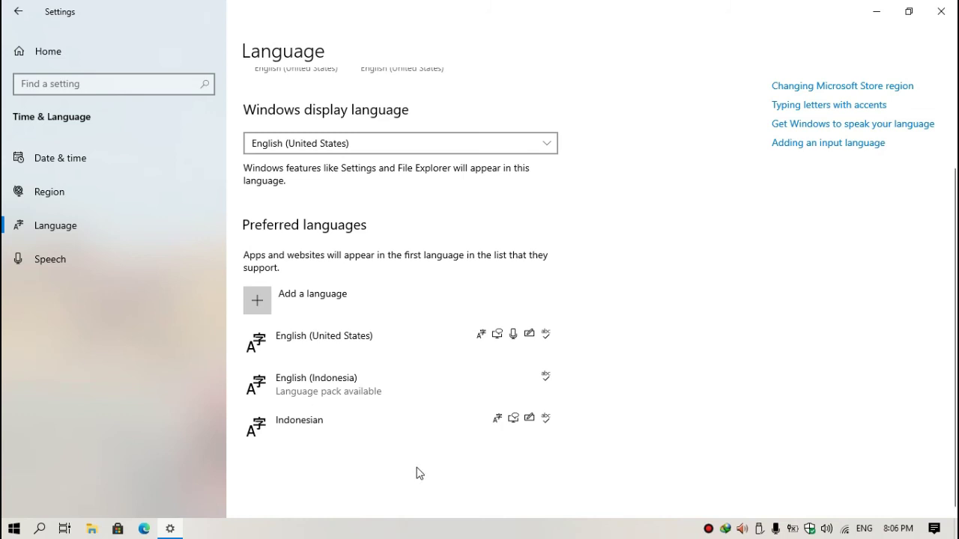
click(331, 436)
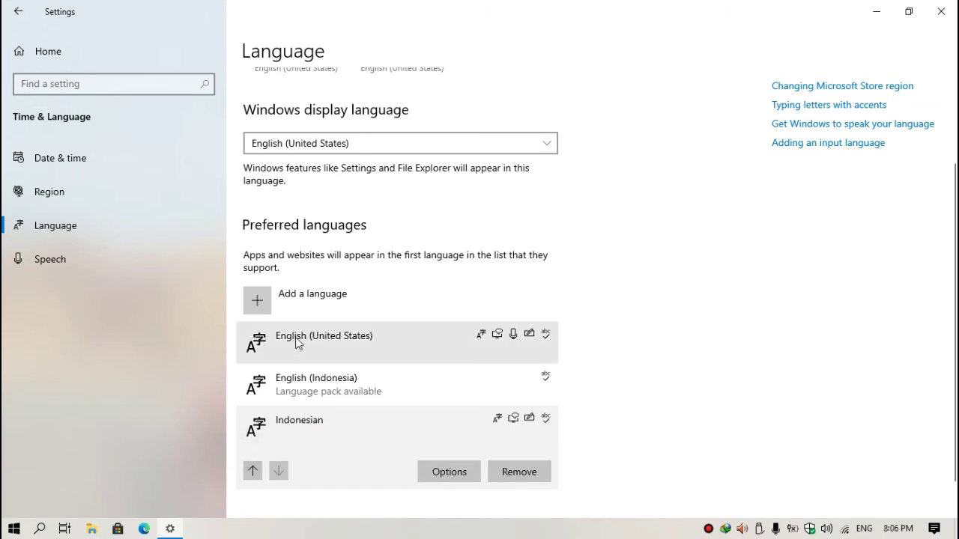
click(253, 470)
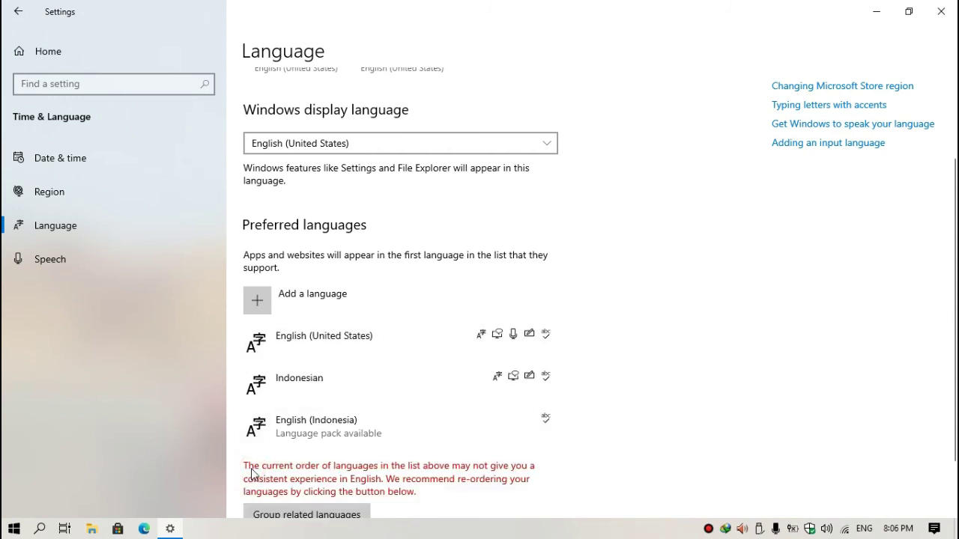
scroll(263, 460, down, 1)
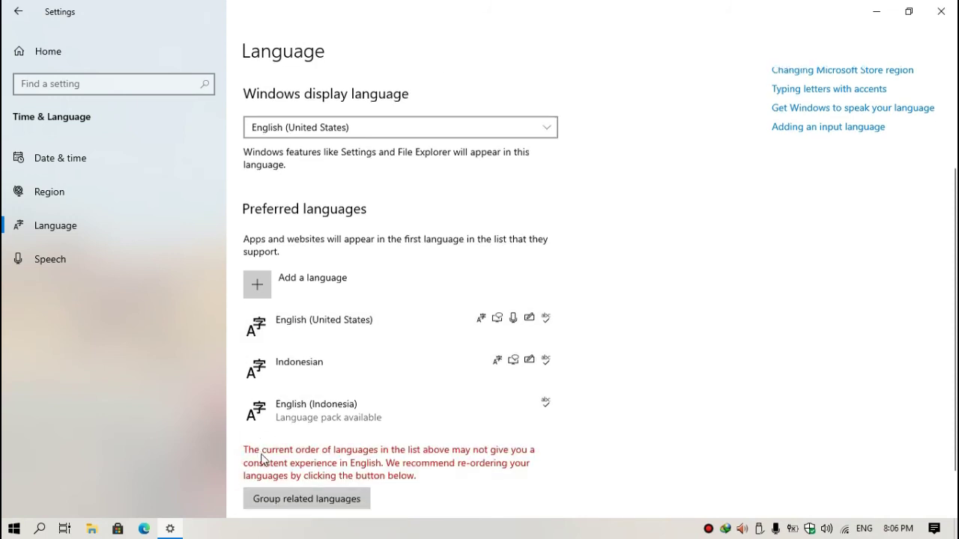
scroll(262, 460, down, 2)
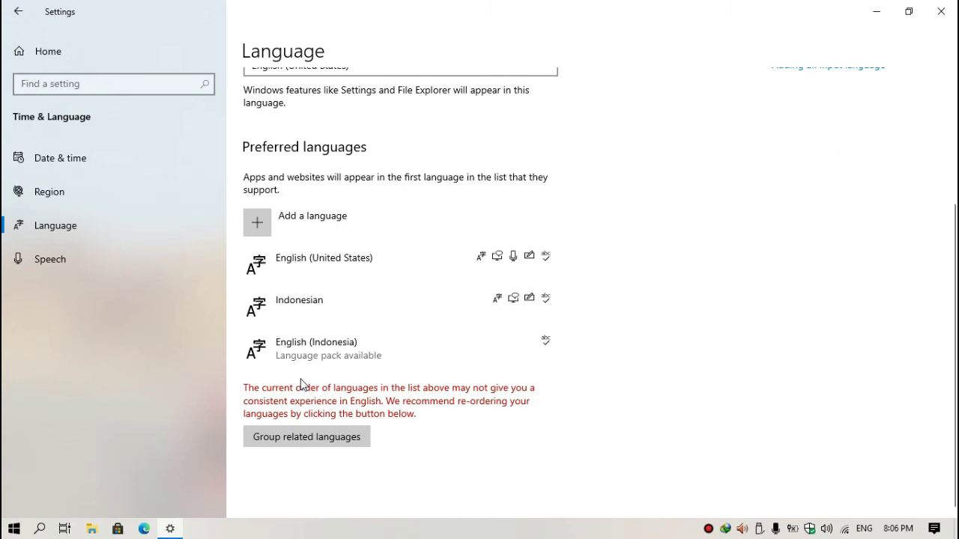
click(320, 314)
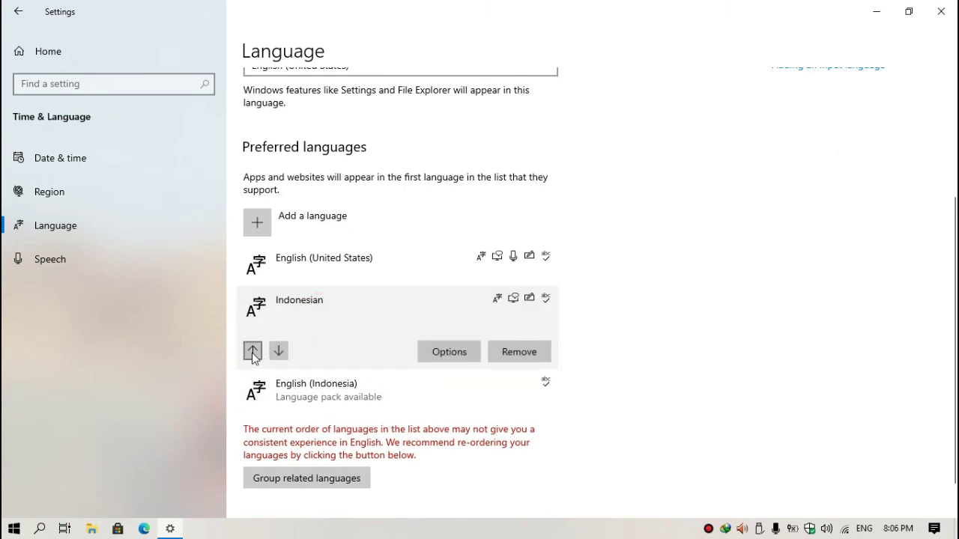
click(252, 352)
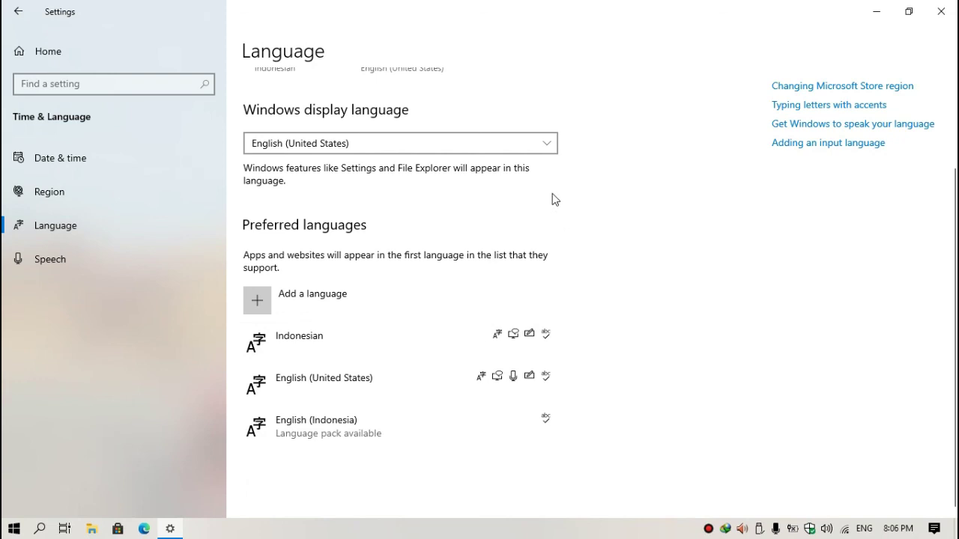
Step: Choose Bahasa Indonesia as the Windows display language
click(551, 150)
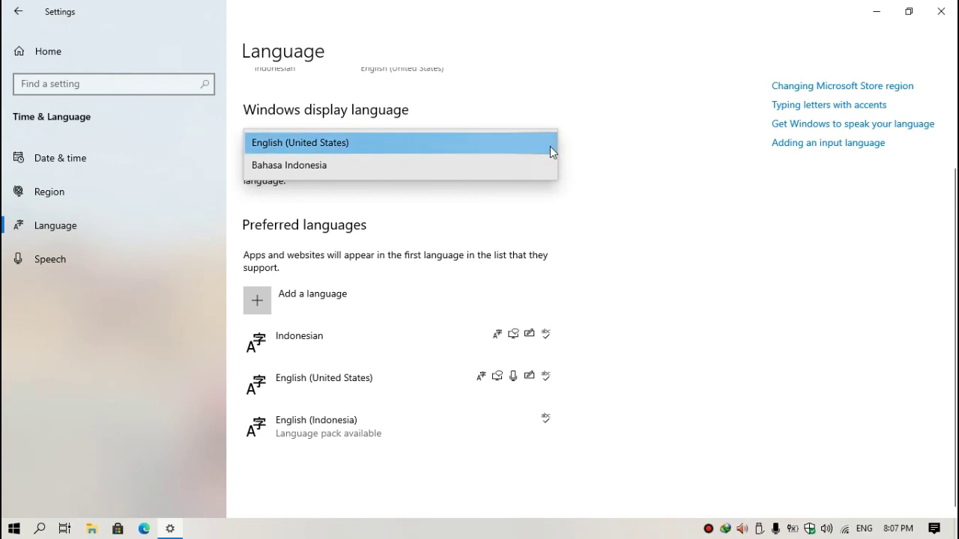
click(540, 164)
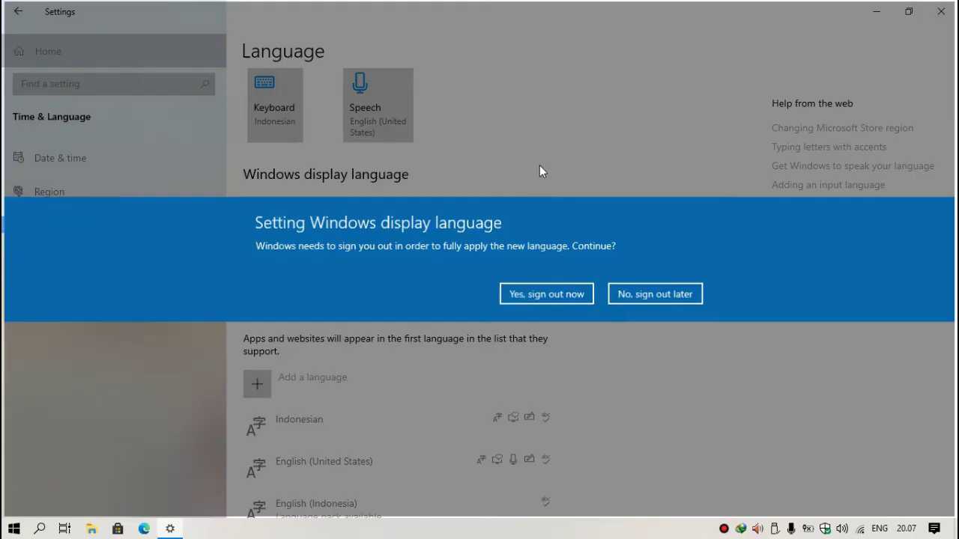